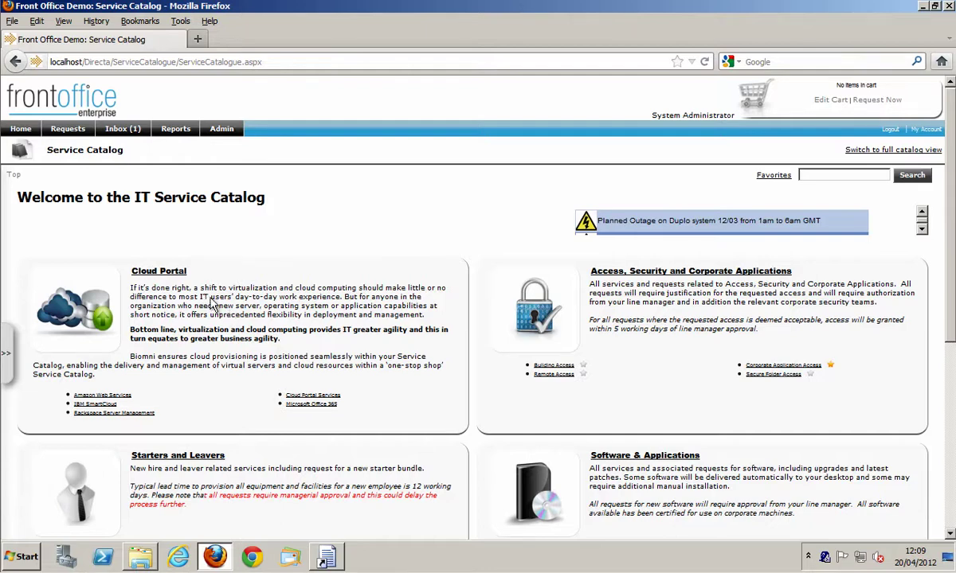
- Switch to the Biomni Directa Integration Wizard and look over the export settings for Goods Received Notes and Requests
click(923, 7)
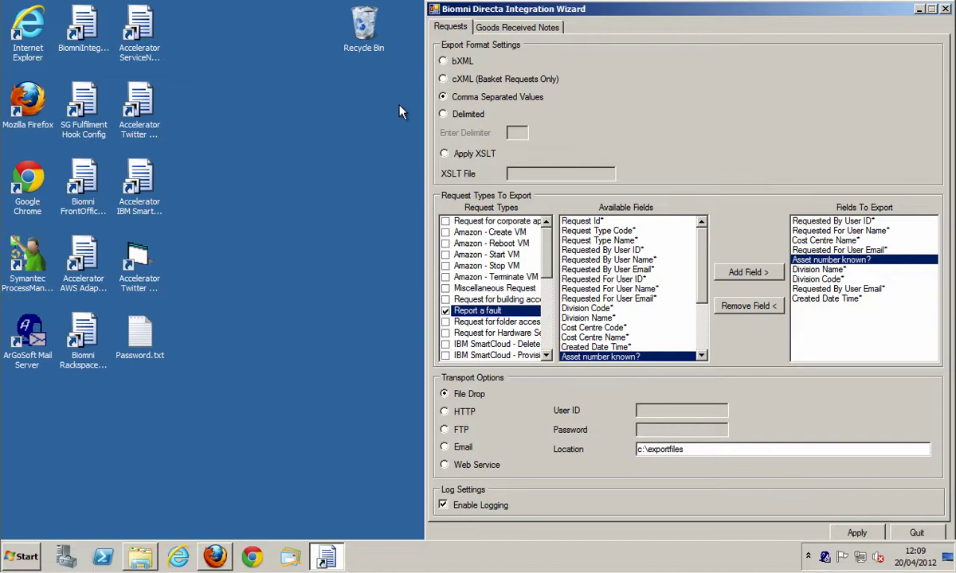
click(85, 27)
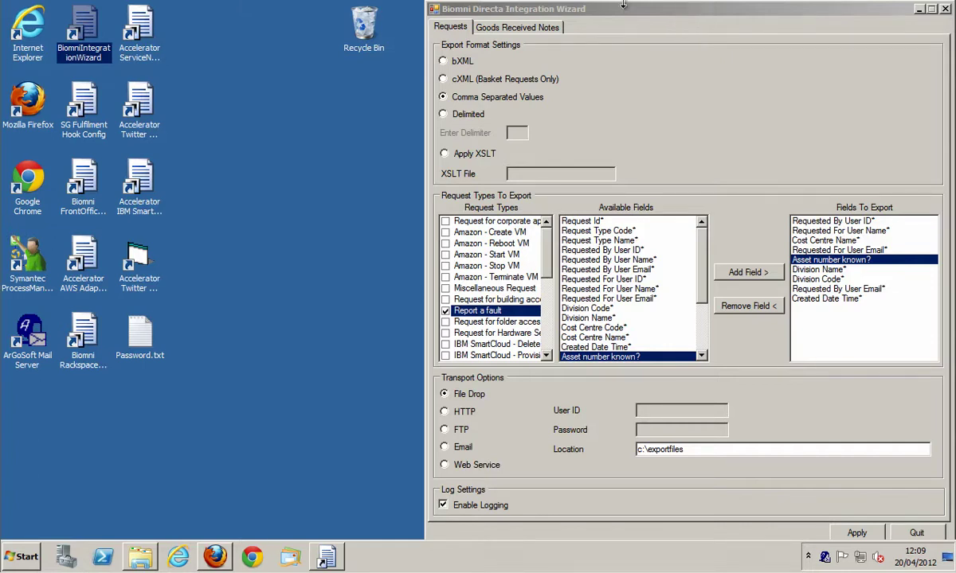
click(508, 30)
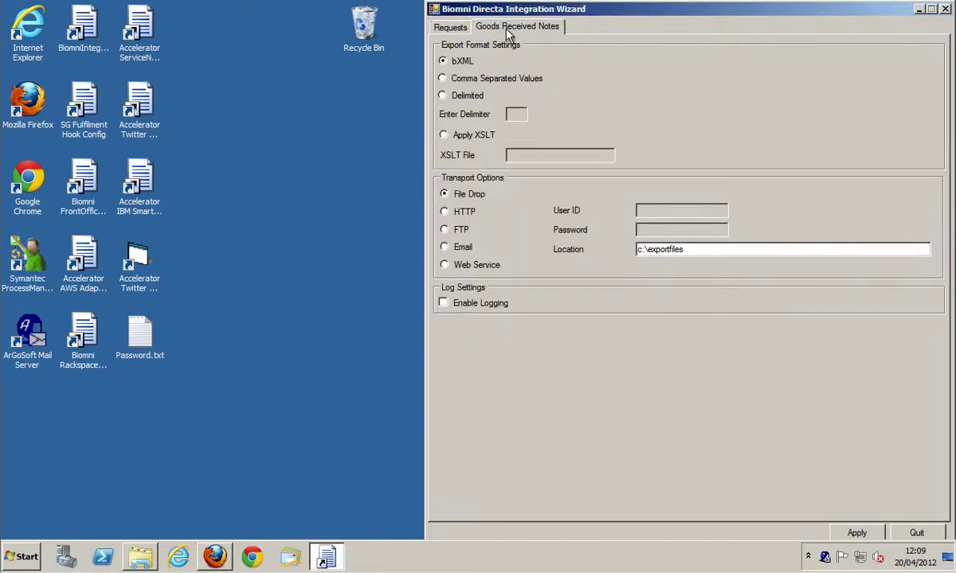
click(448, 30)
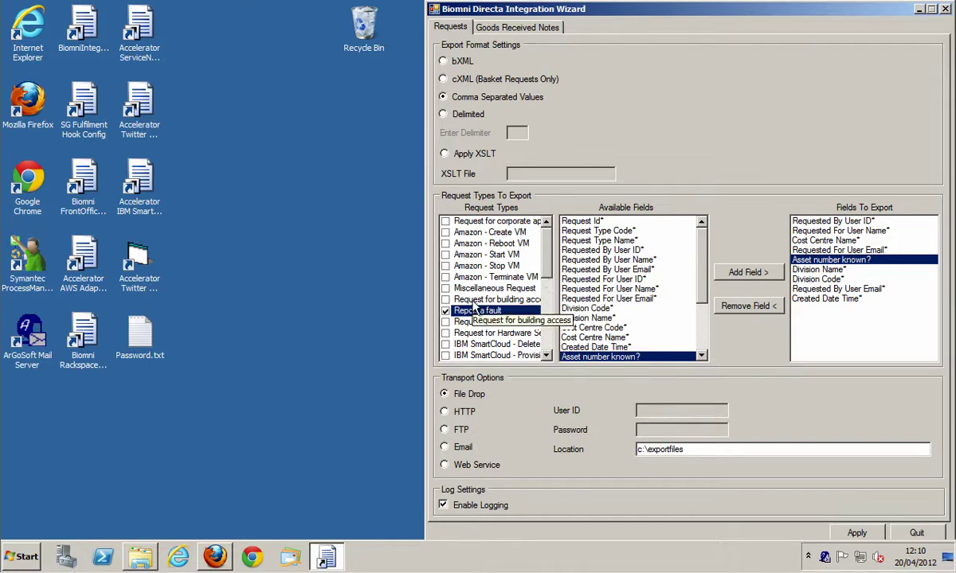
- Add the Asset number field to the fields exported for the Report a fault request type
click(482, 255)
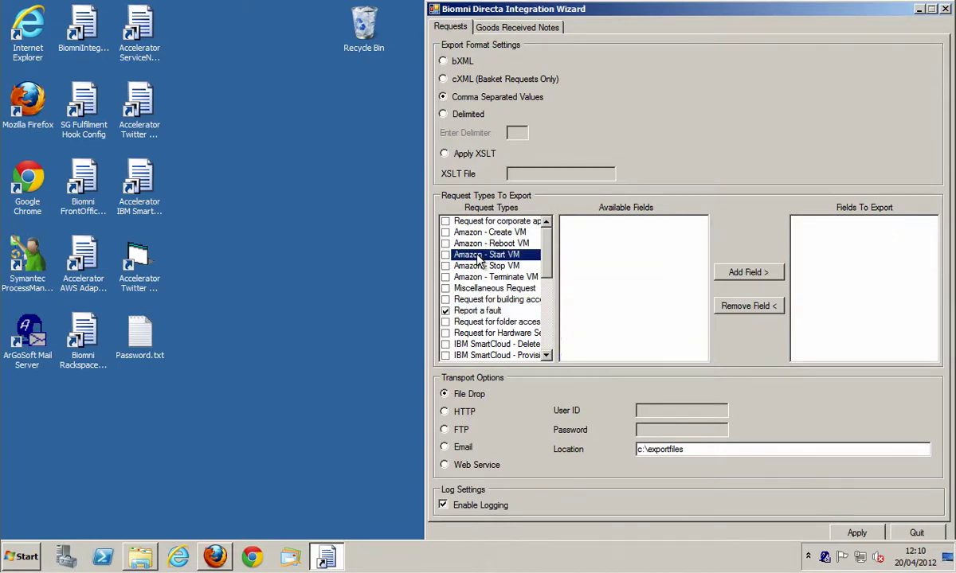
click(470, 311)
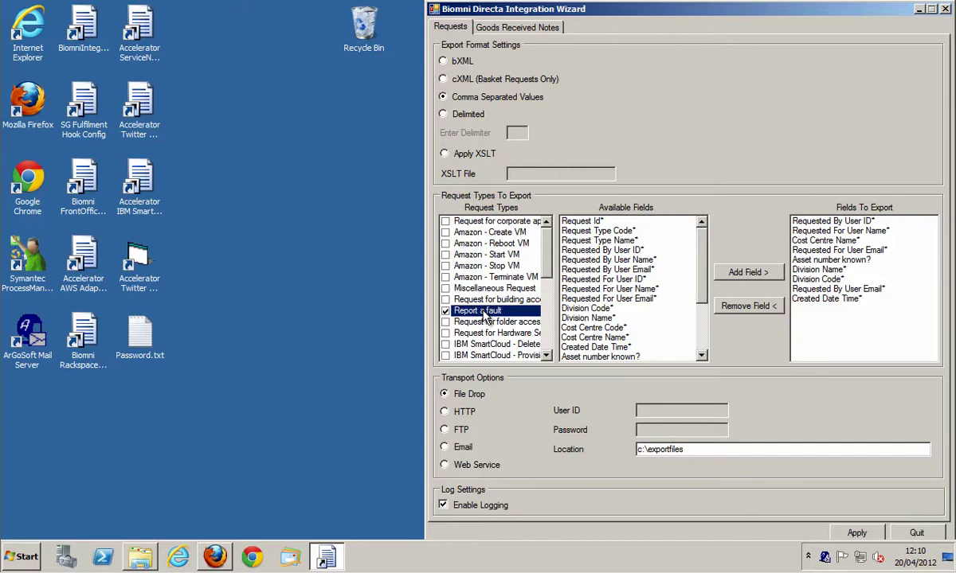
click(594, 271)
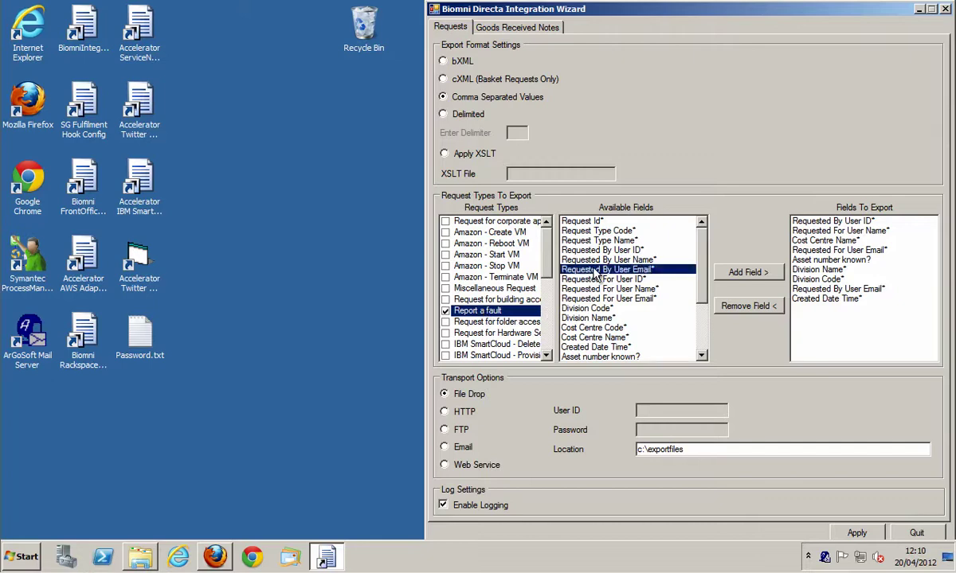
scroll(594, 274, down, 3)
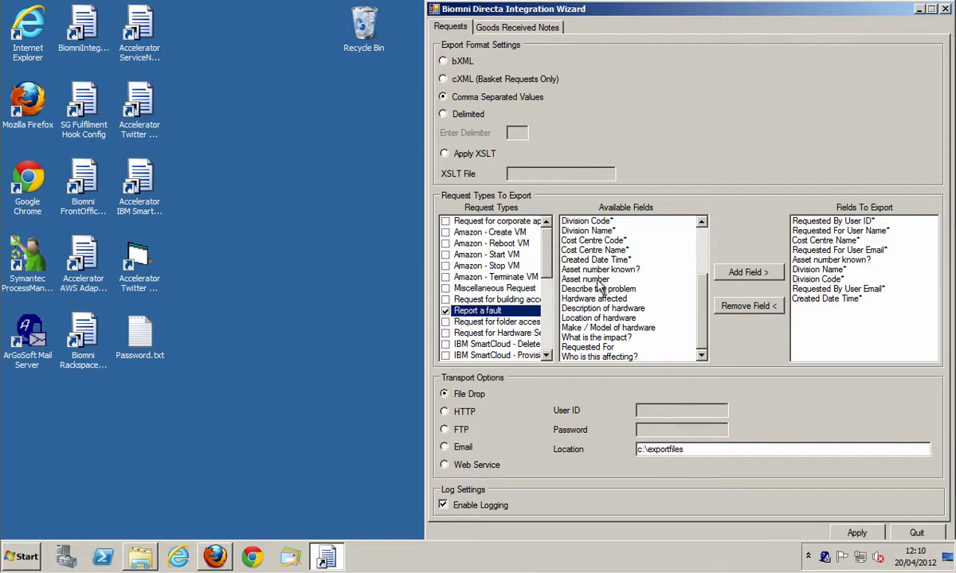
click(599, 279)
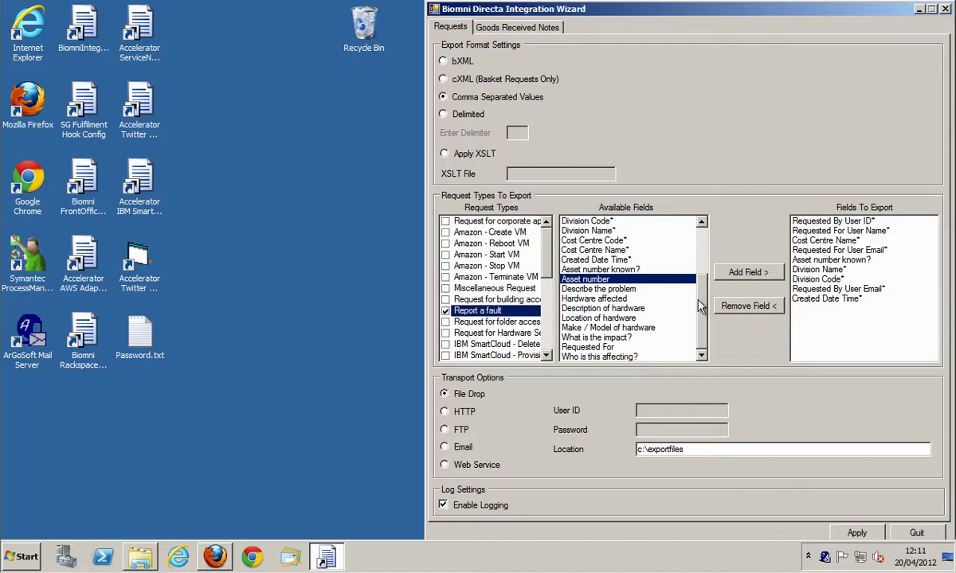
click(752, 277)
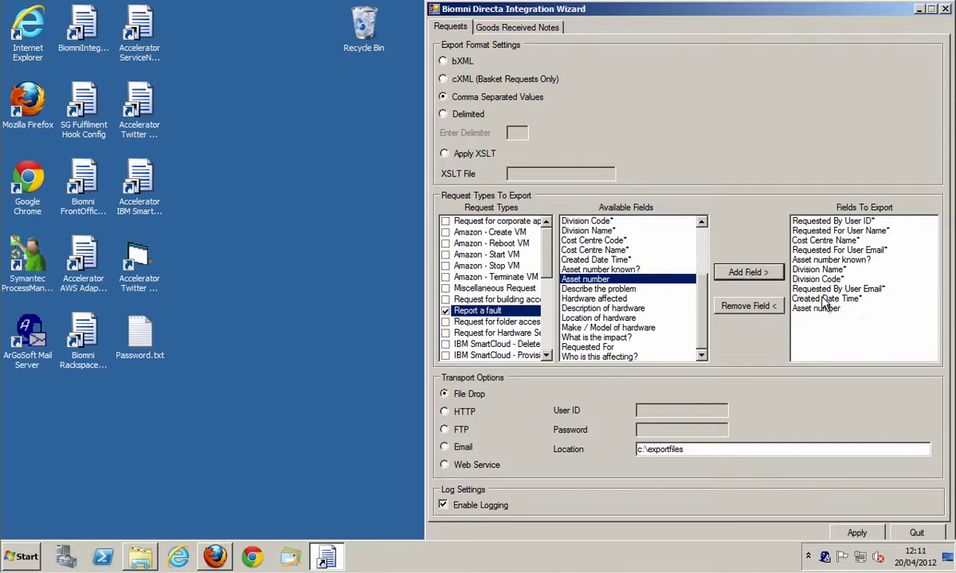
- Remove "Asset number known?" and Created Date Time from the export fields and move Asset number directly below Requested By User ID
click(820, 259)
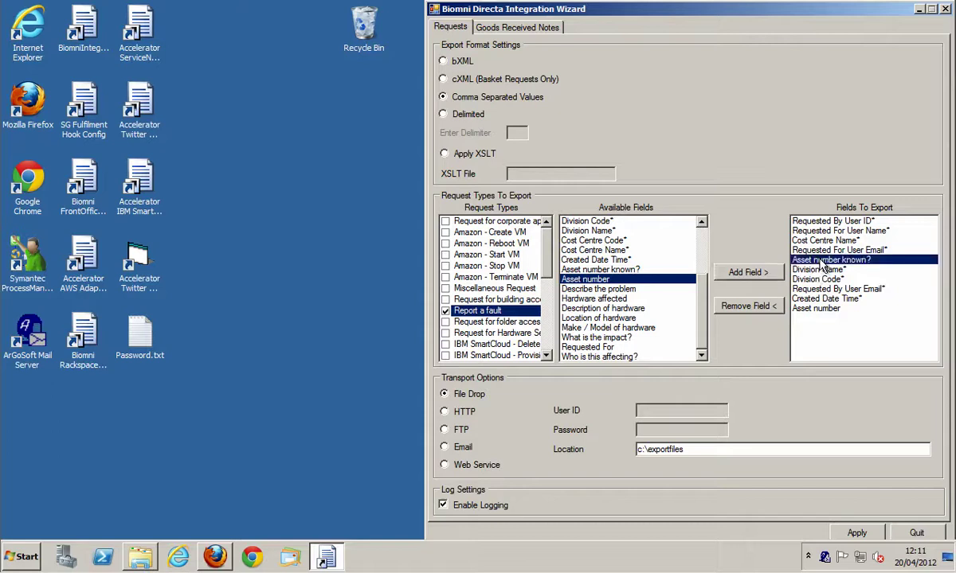
click(747, 306)
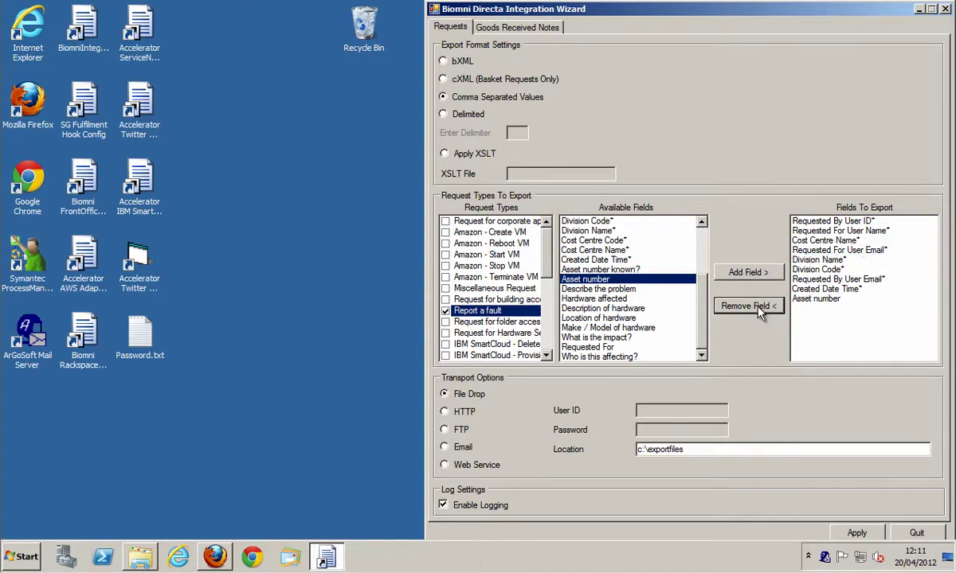
click(804, 290)
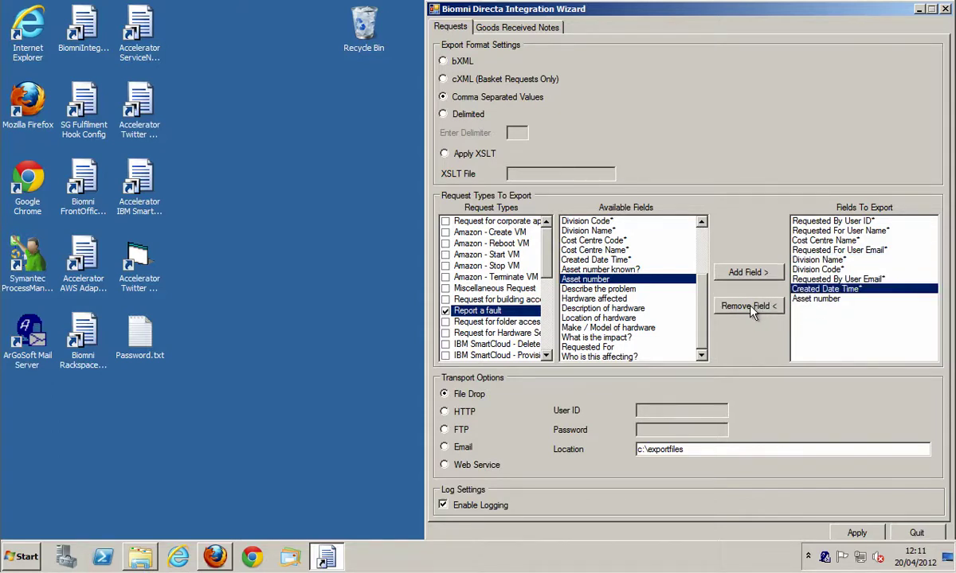
click(766, 306)
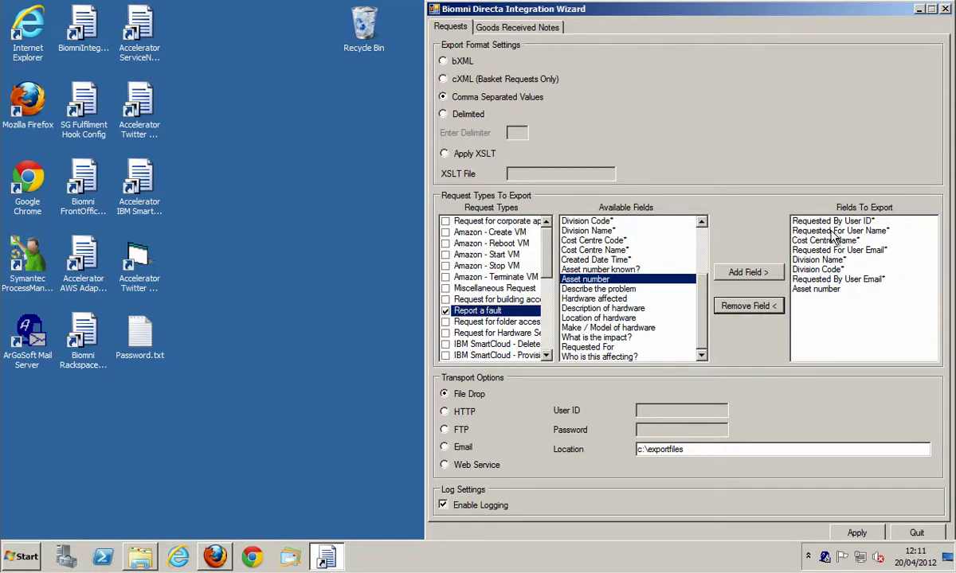
click(815, 290)
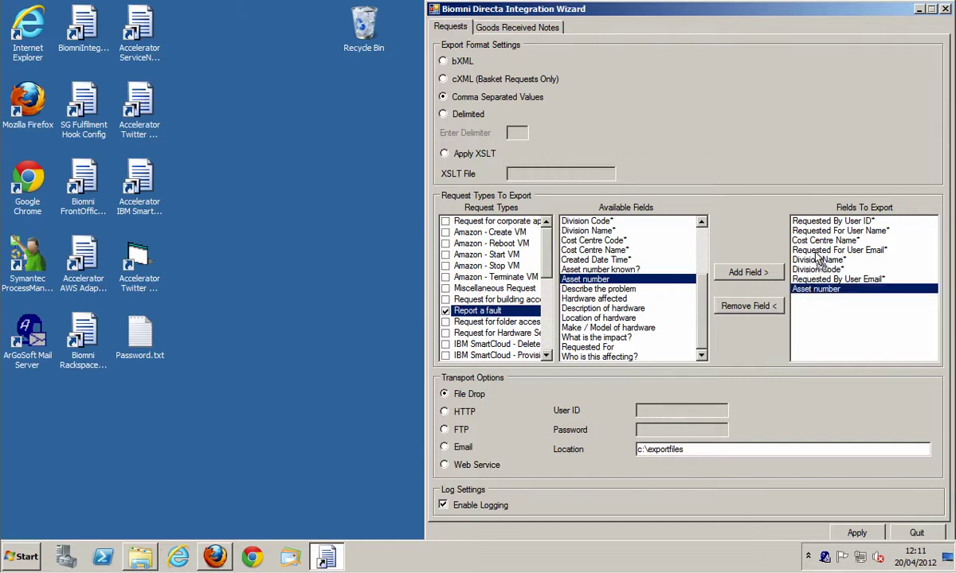
drag(819, 236, 817, 232)
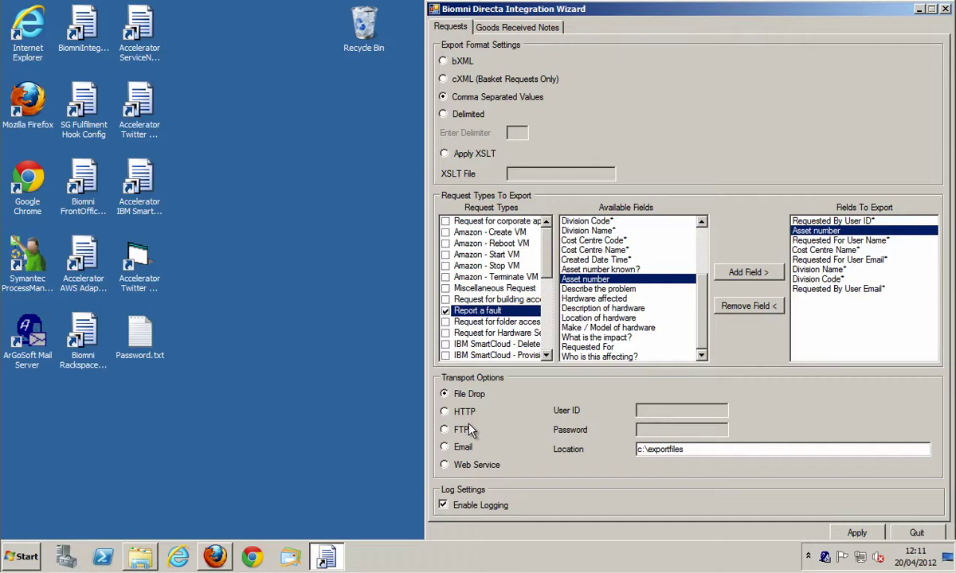
- Check the Web Service transport option, set transport back to File Drop, and apply the export configuration
click(445, 466)
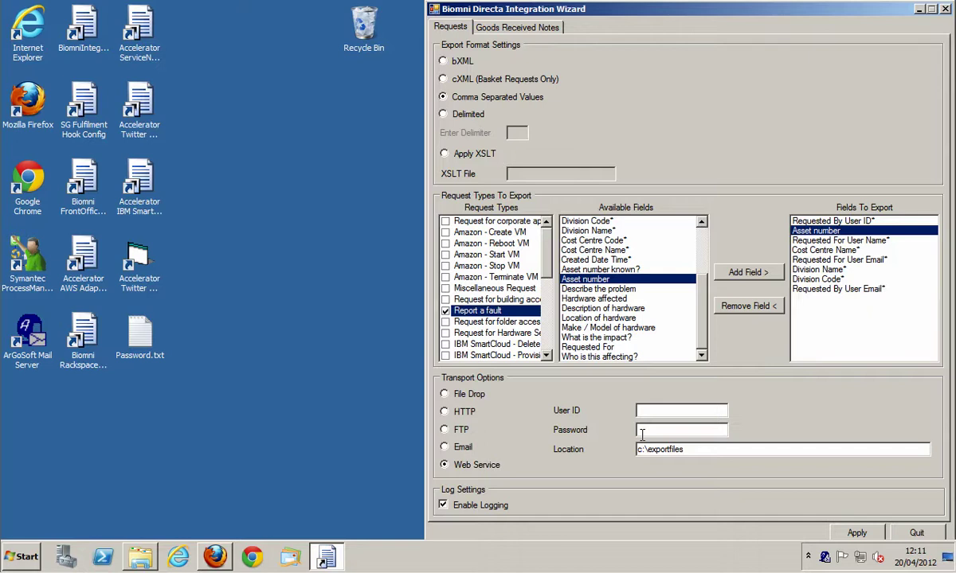
click(445, 395)
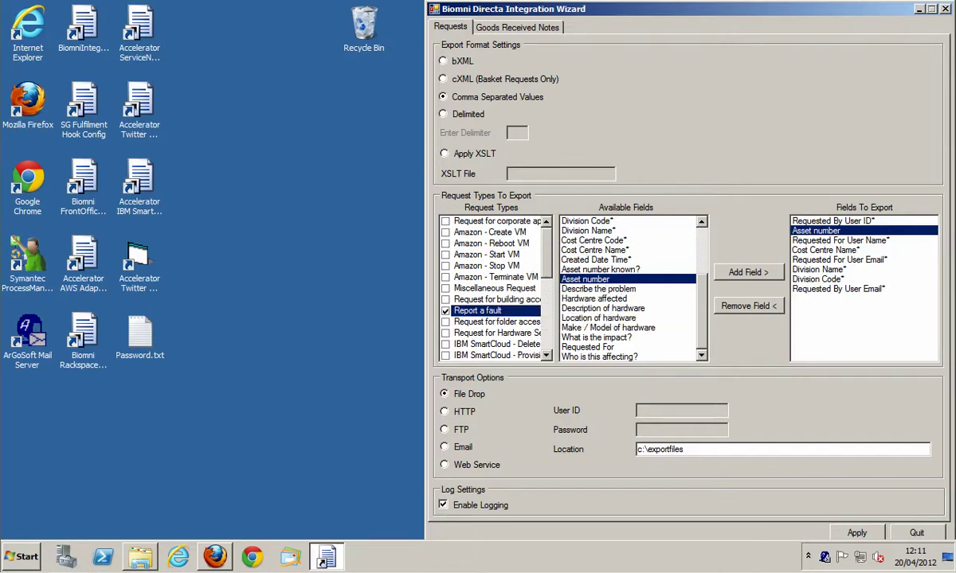
click(856, 533)
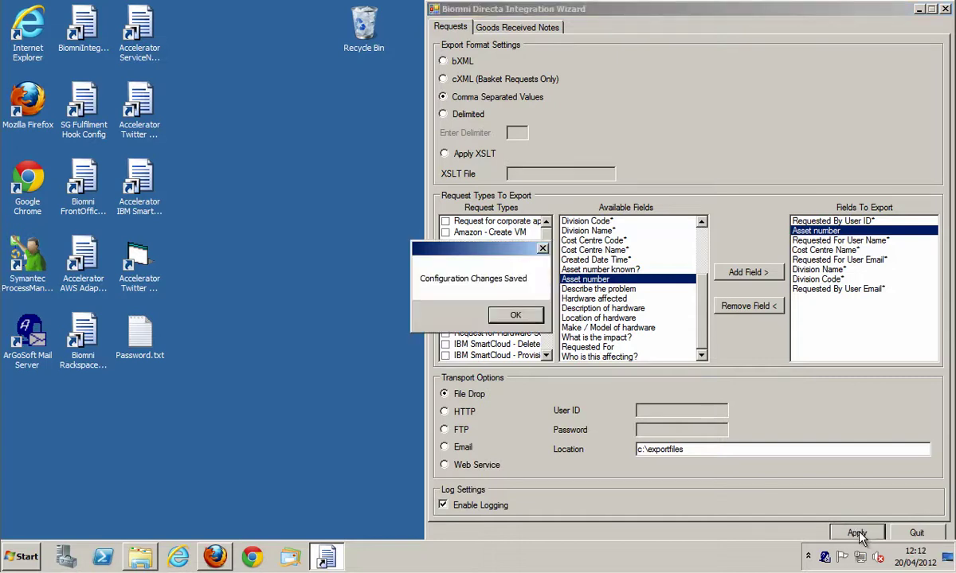
click(513, 315)
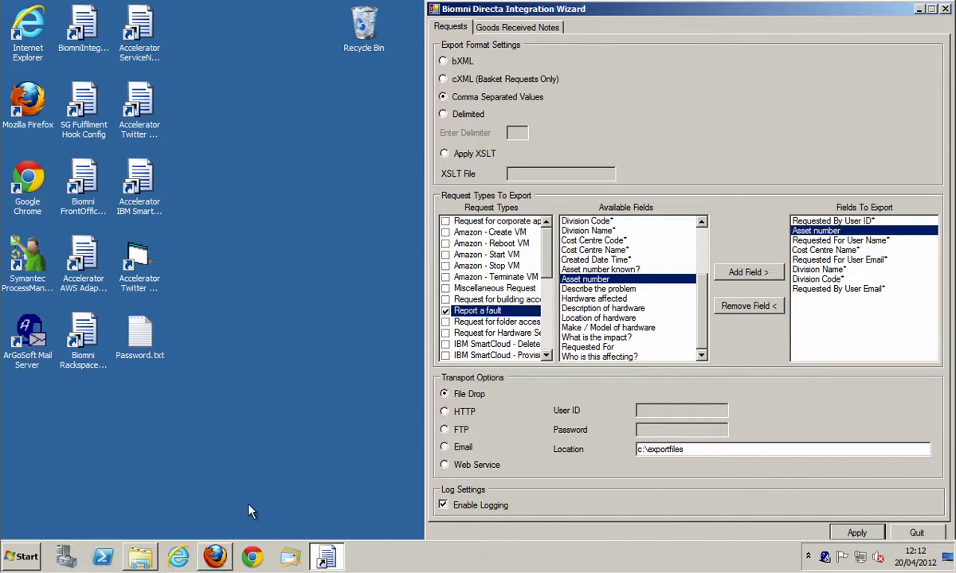
- Switch to the service catalog in Firefox and start a Report a Fault request from the favorites in the quick links
click(215, 556)
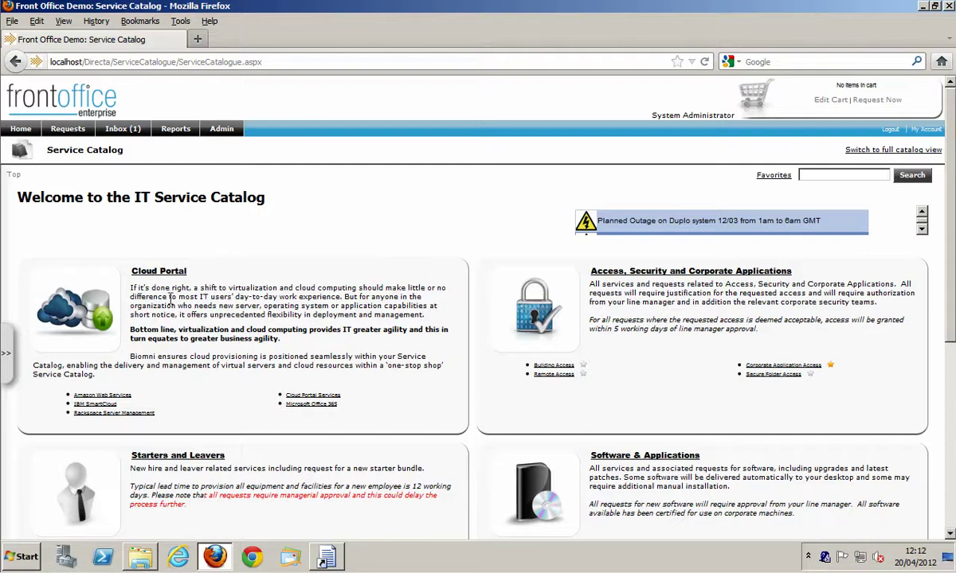
click(6, 352)
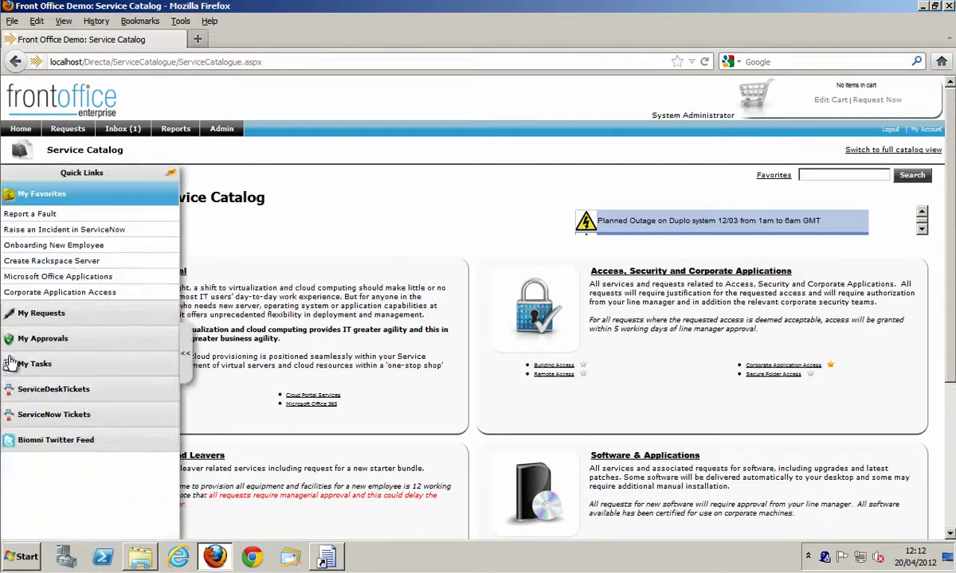
click(44, 221)
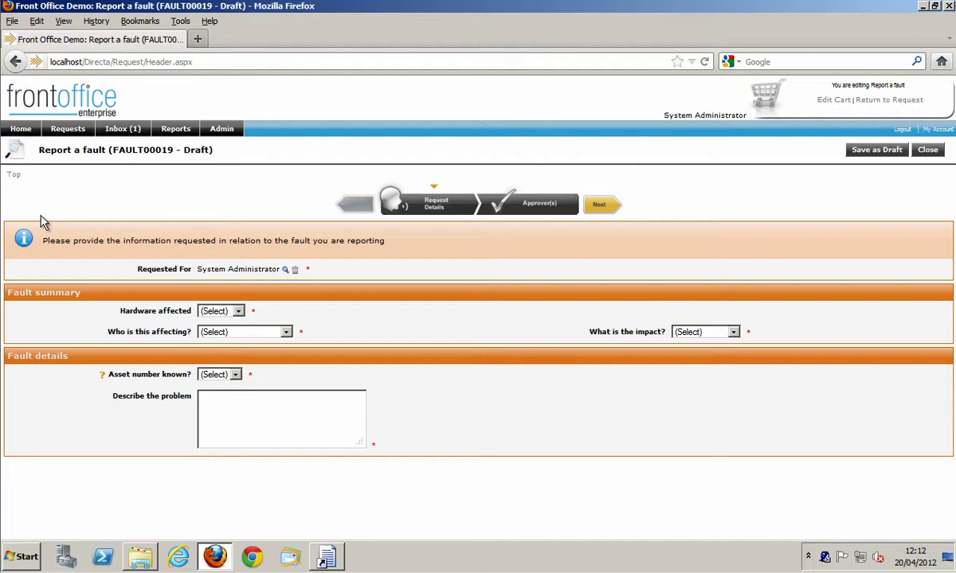
- Fill in the fault summary with Desktop as the hardware affected, My Team/Department as those affected, and No Impact
click(239, 312)
click(227, 341)
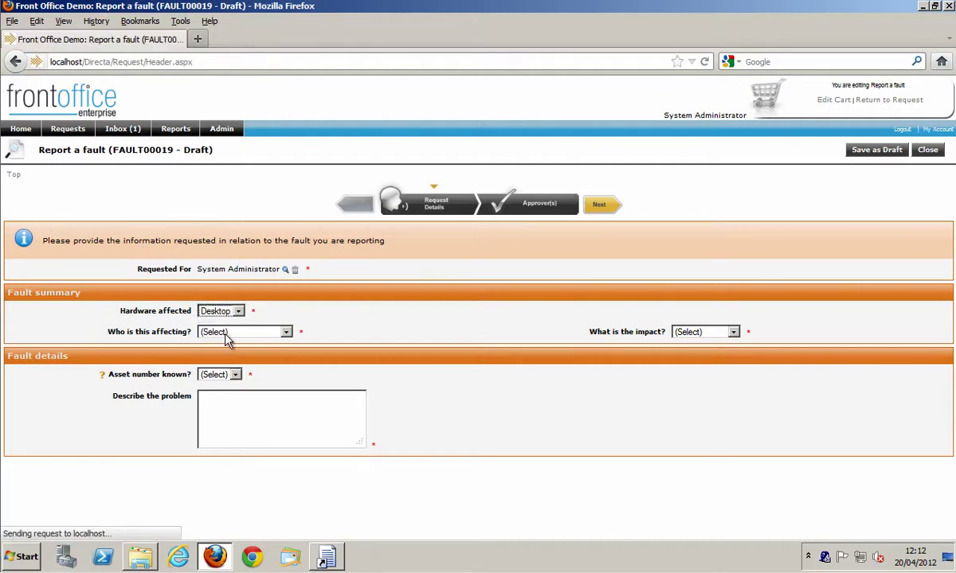
click(286, 334)
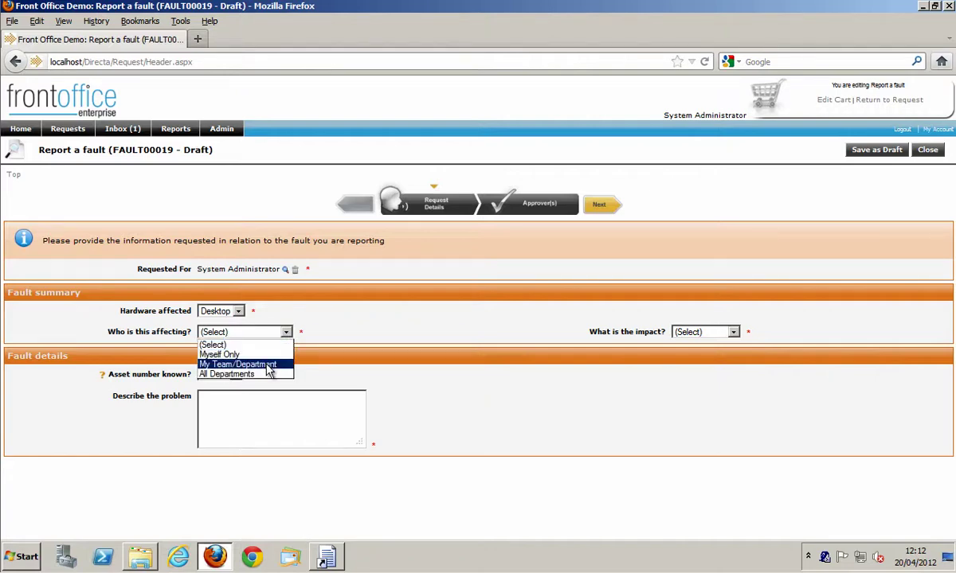
click(267, 365)
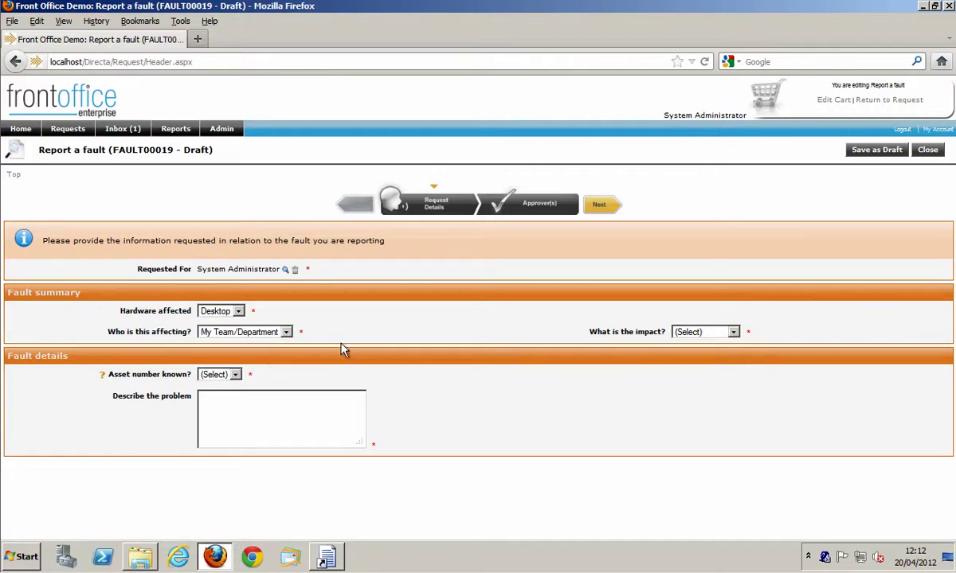
click(733, 332)
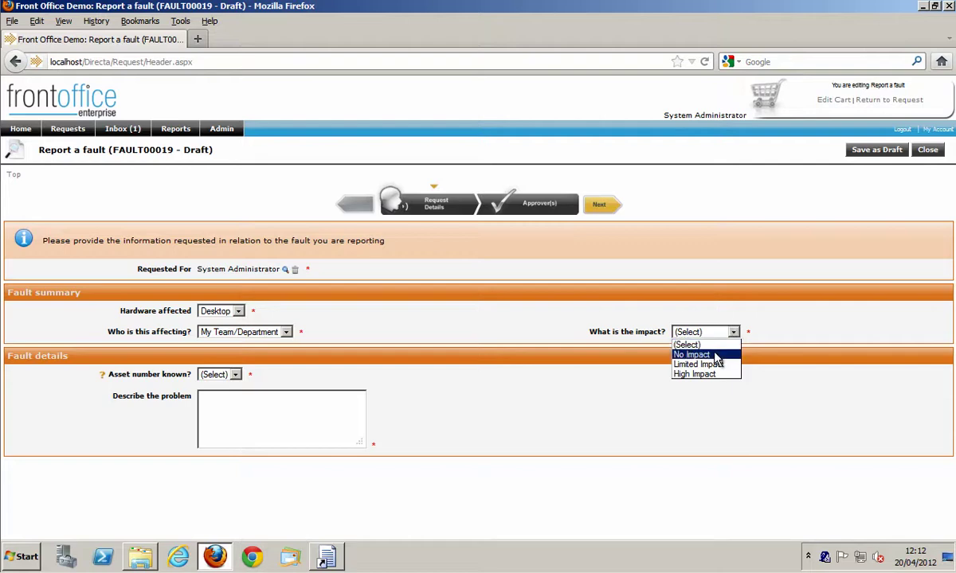
click(715, 355)
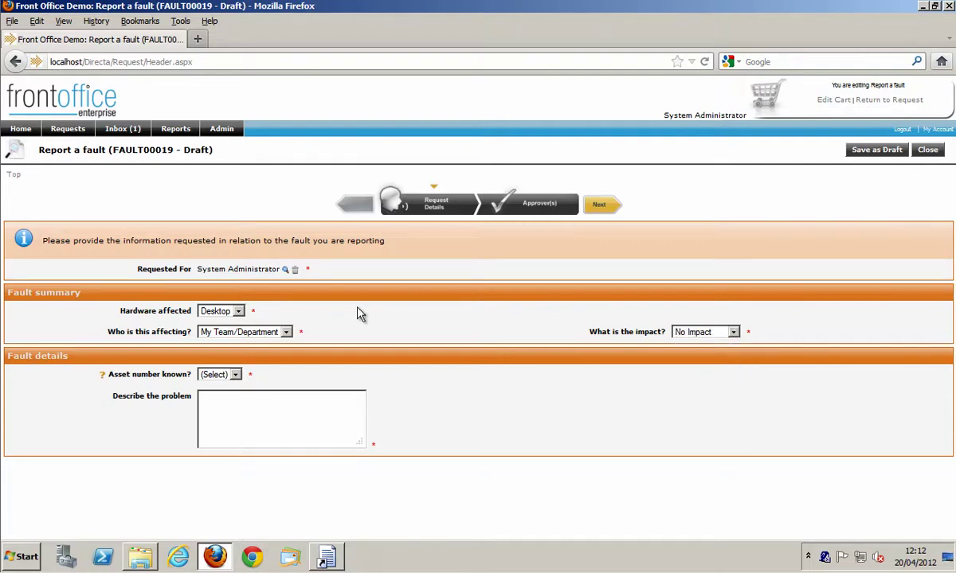
- Fill in the fault details: asset number known Yes, asset number 1234678, and the problem description "Its faulty"
click(234, 376)
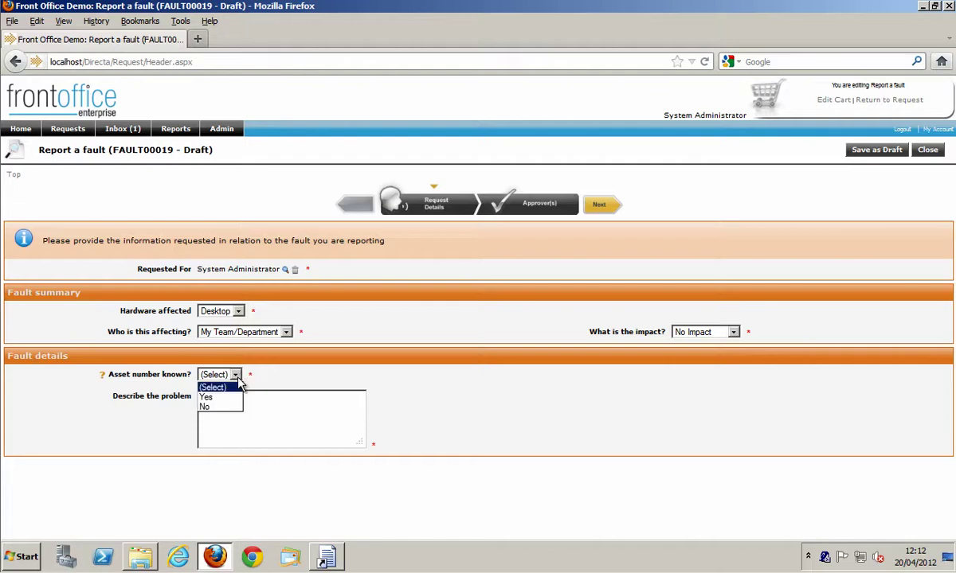
click(227, 393)
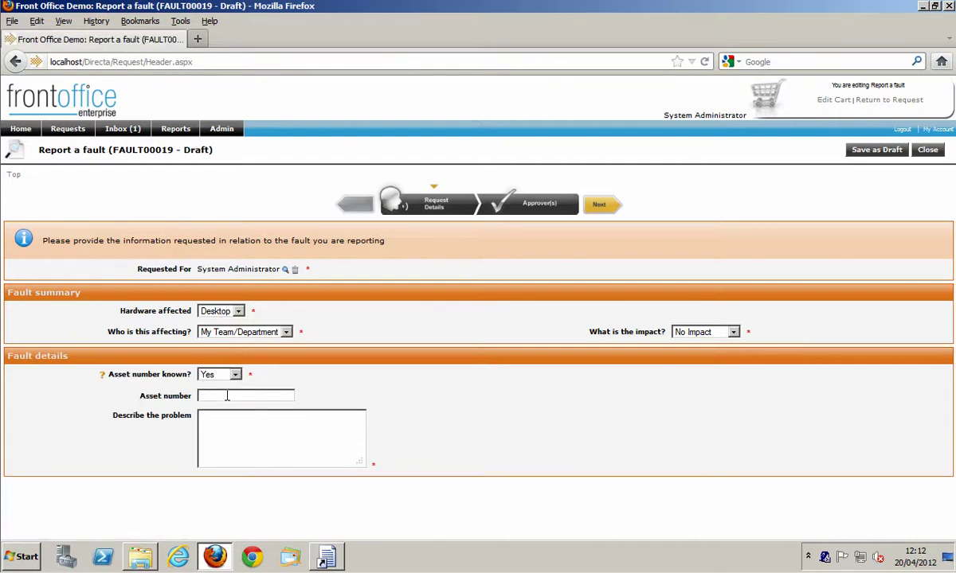
text(123)
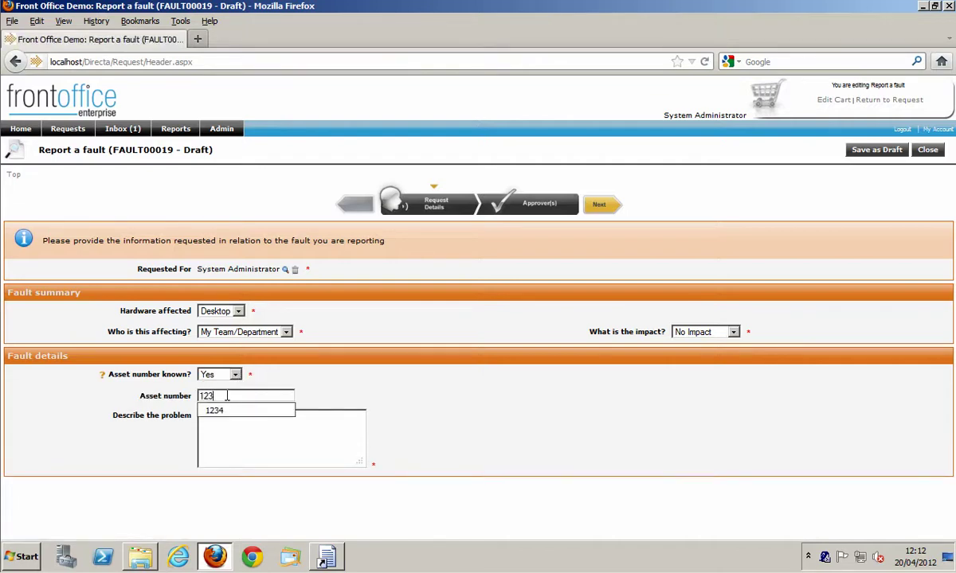
text(4678)
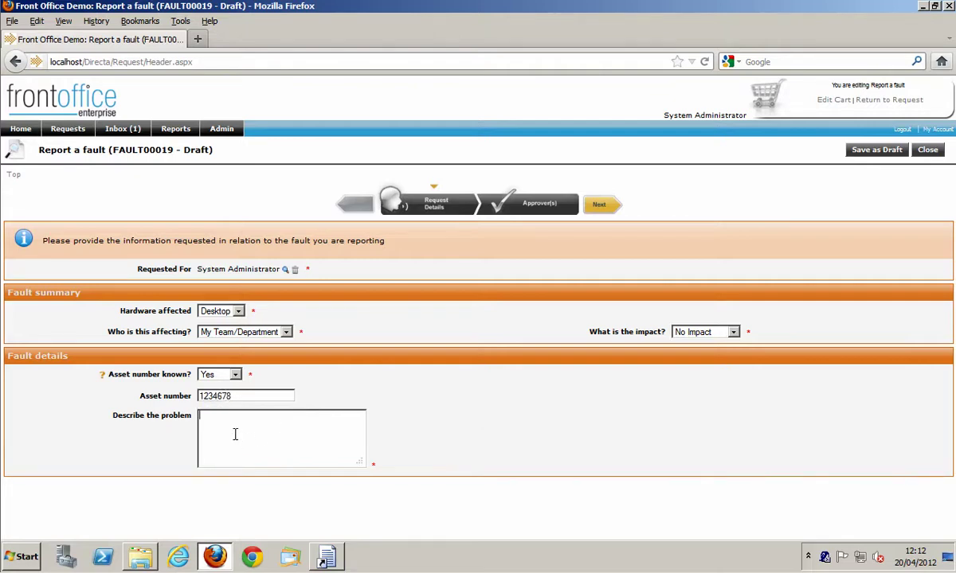
click(235, 434)
text(Its)
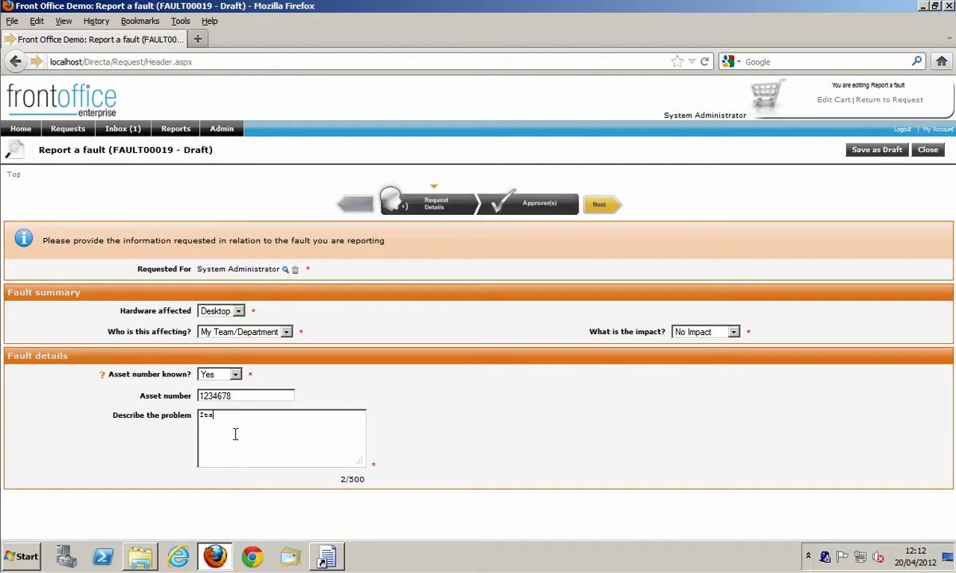
text( faulty)
- Proceed to the approver stage of the fault report and submit the request
click(542, 208)
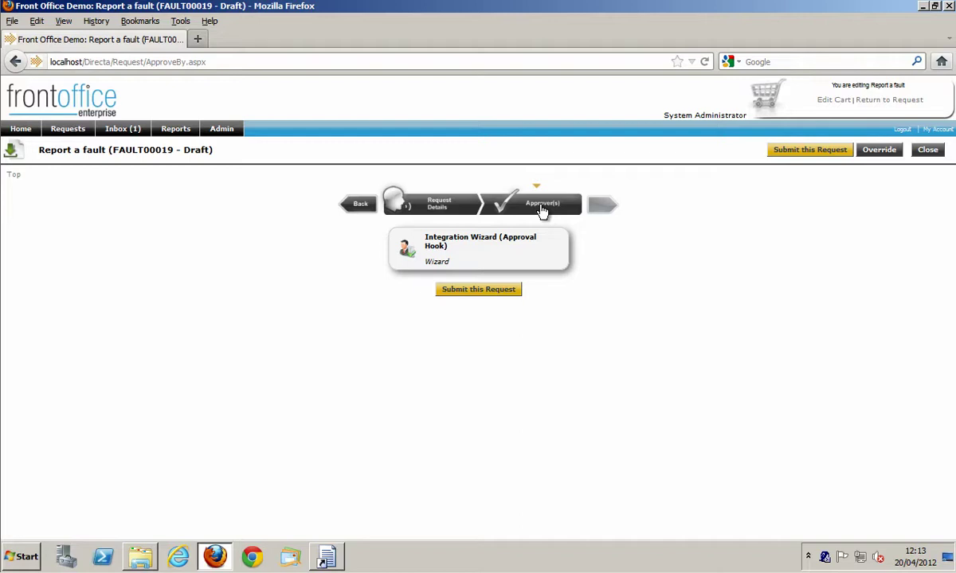
click(479, 291)
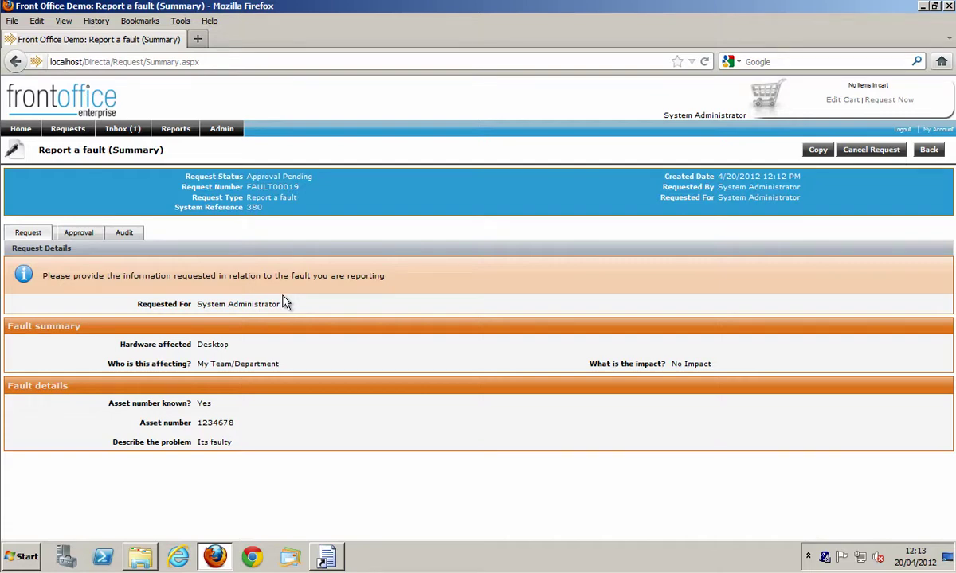
- Open 380-FAULT-20120420T121344.csv from the exportfiles folder as a comma-separated spreadsheet, examine the exported fields, and close it
click(140, 557)
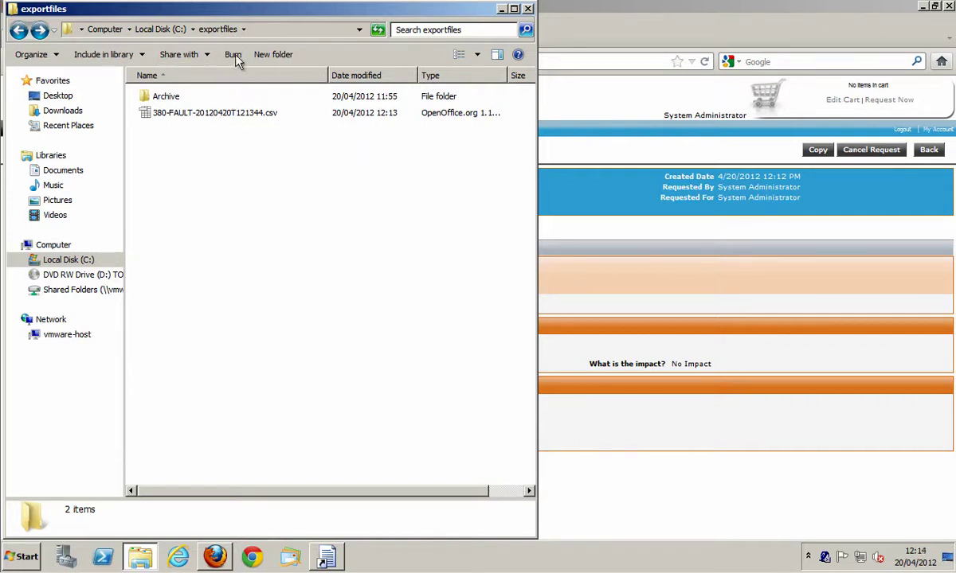
click(195, 114)
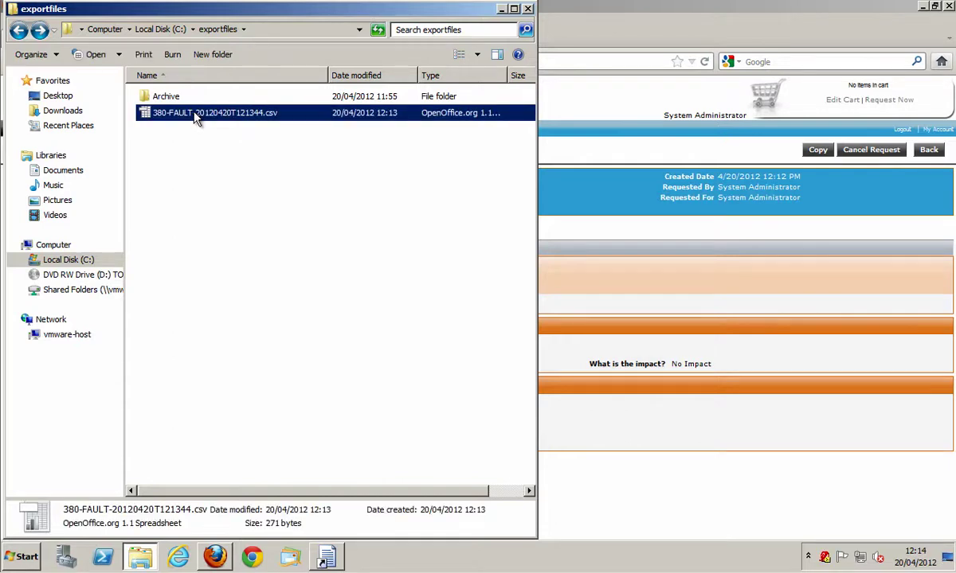
double_click(194, 114)
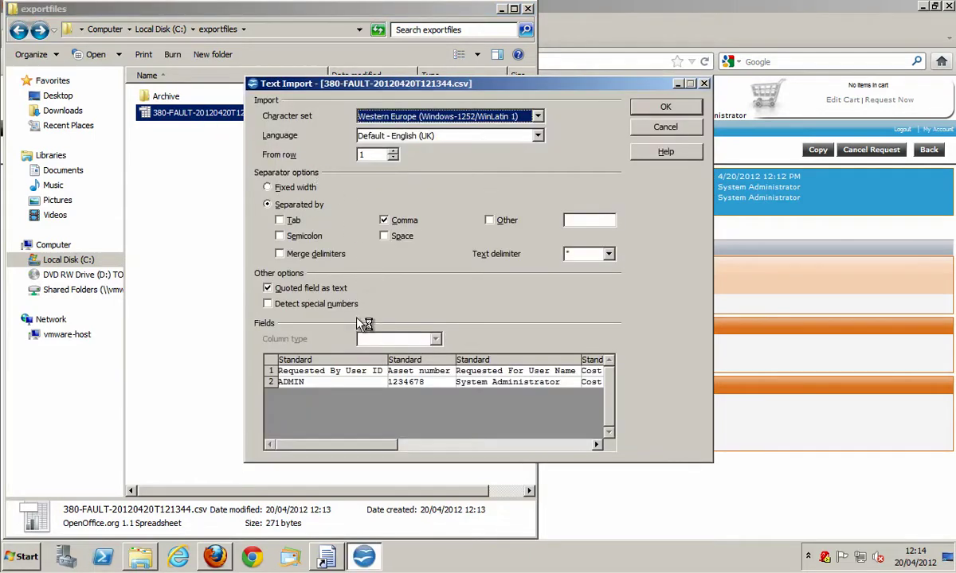
click(658, 109)
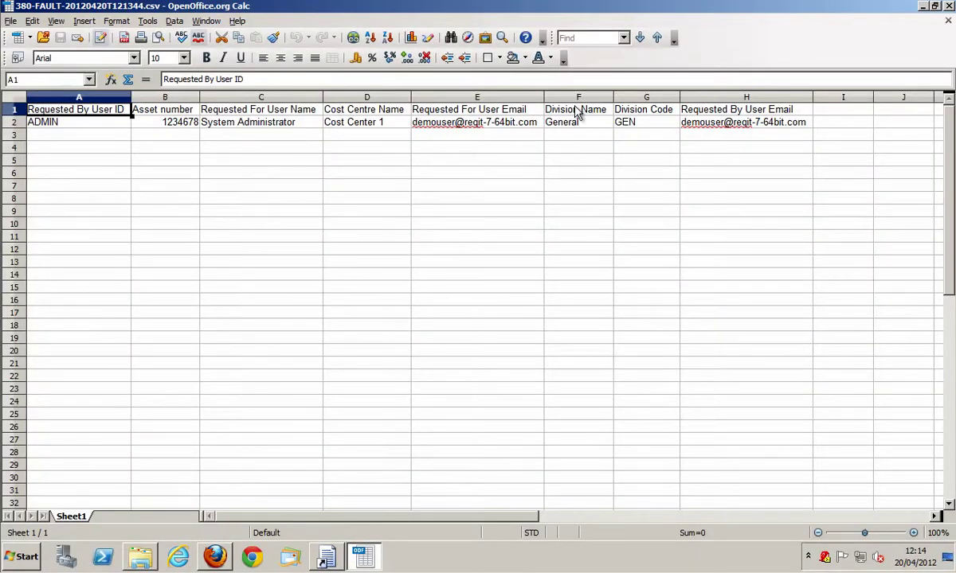
click(162, 127)
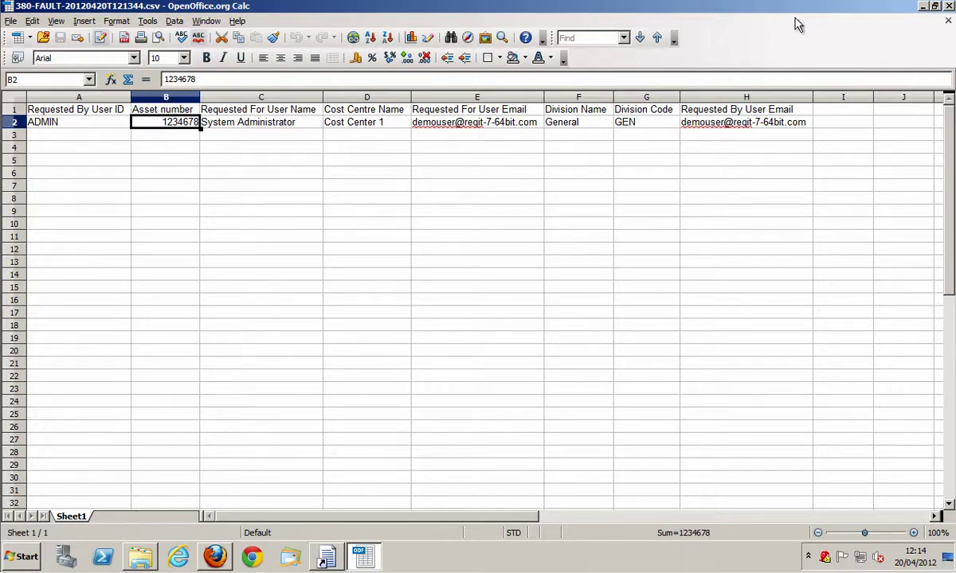
click(825, 126)
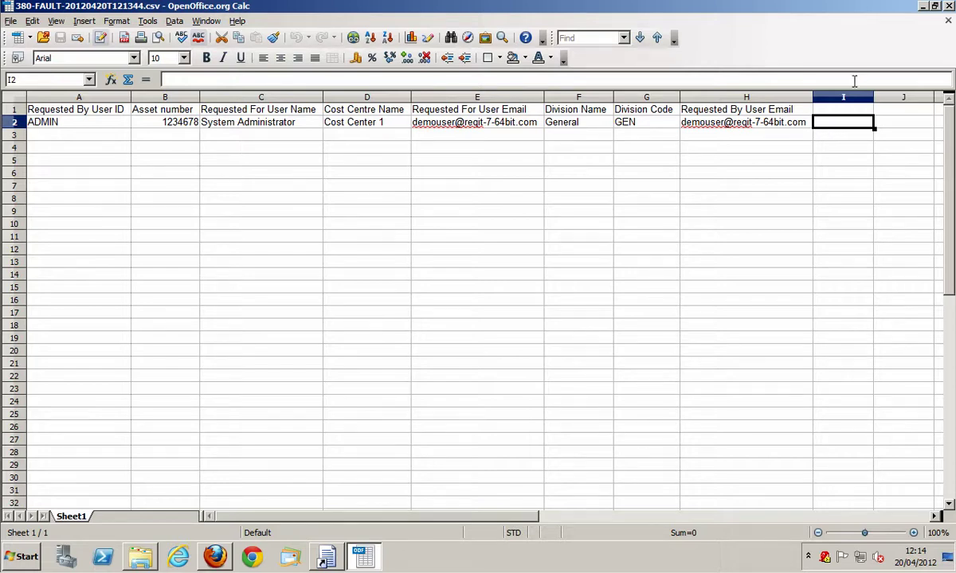
click(948, 6)
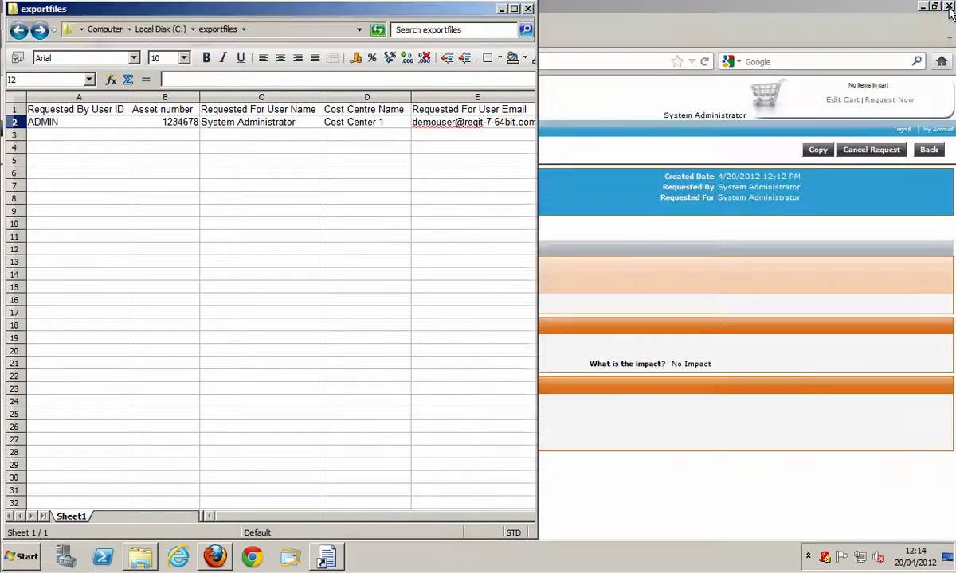
- Switch to the Integration Wizard, add Describe the problem to the fields exported for Report a fault, and apply the configuration
click(326, 556)
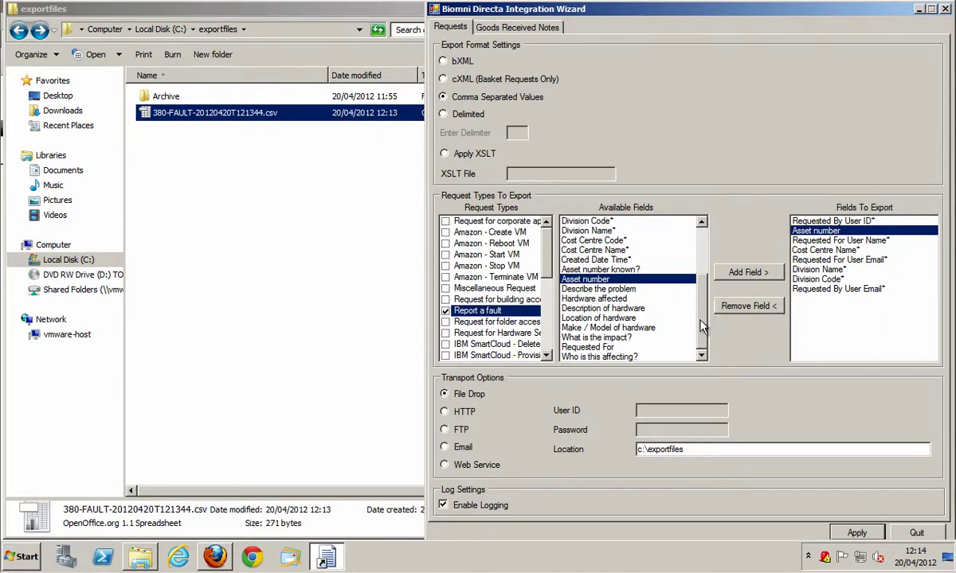
click(593, 328)
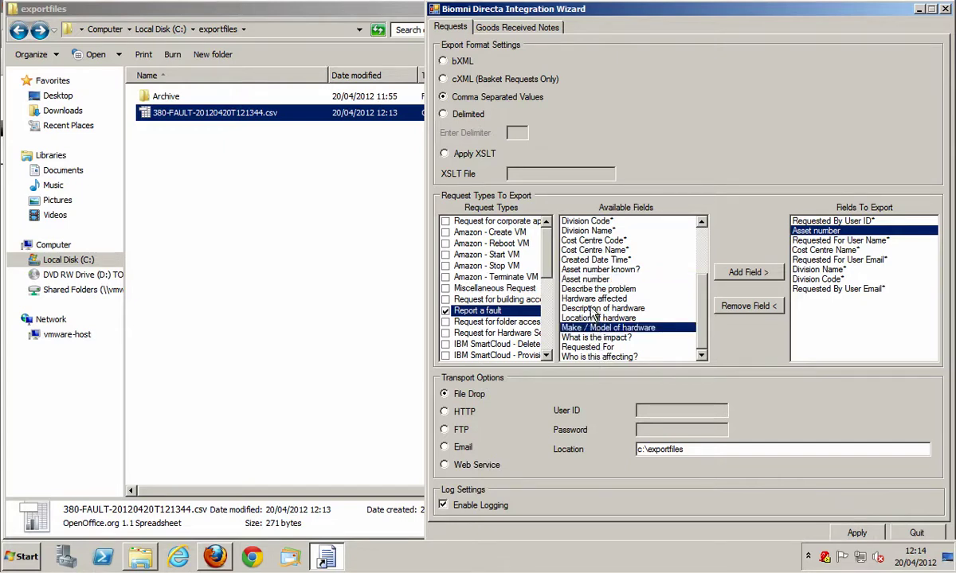
click(592, 310)
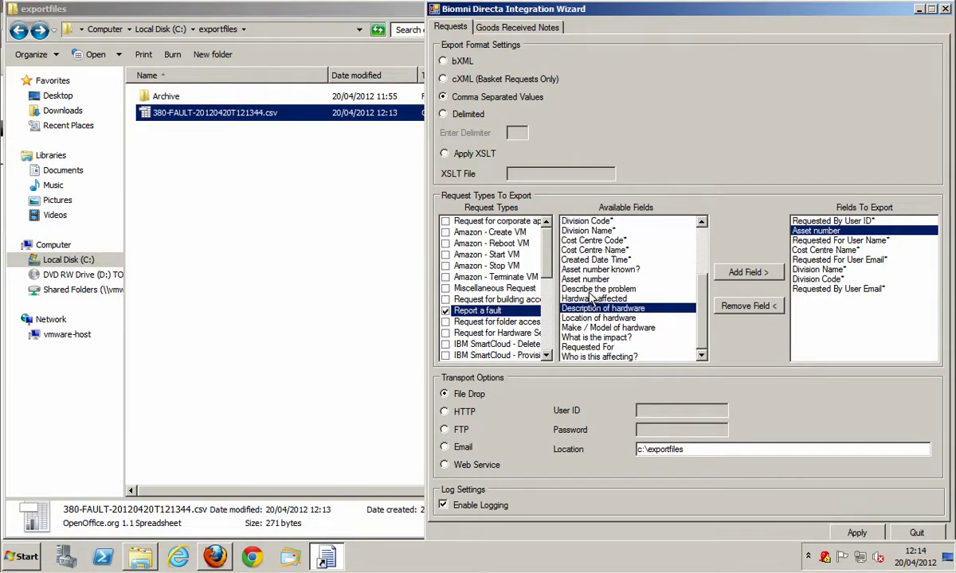
click(593, 339)
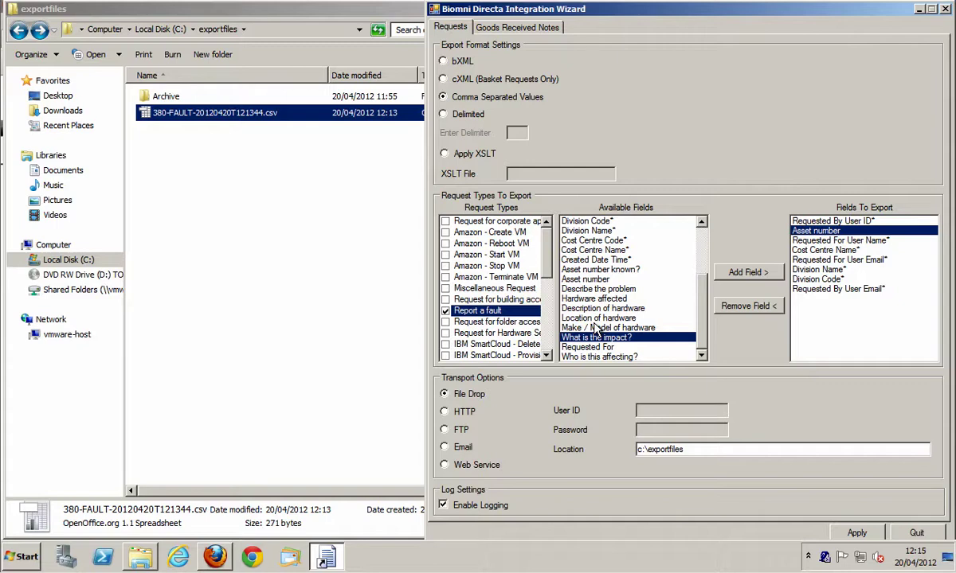
click(598, 290)
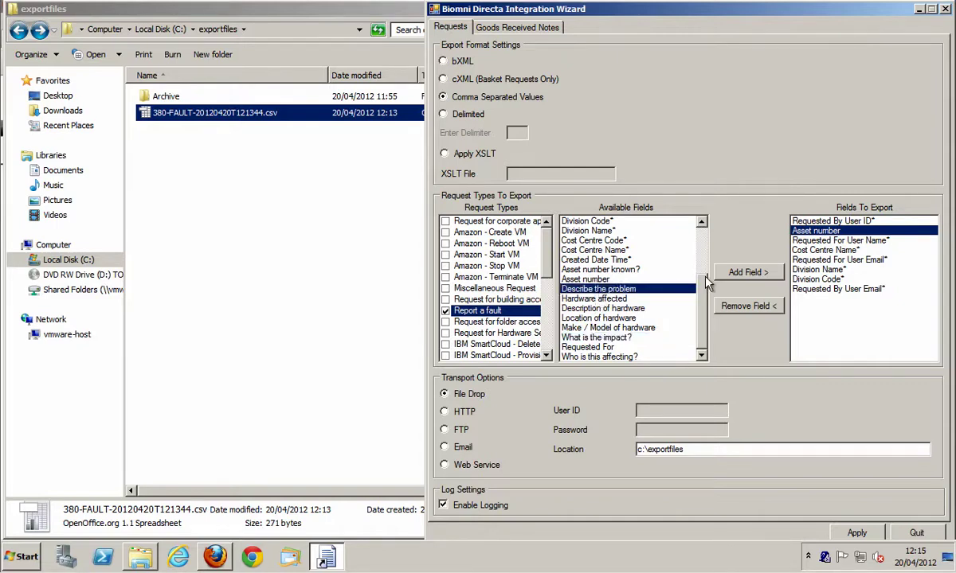
click(748, 274)
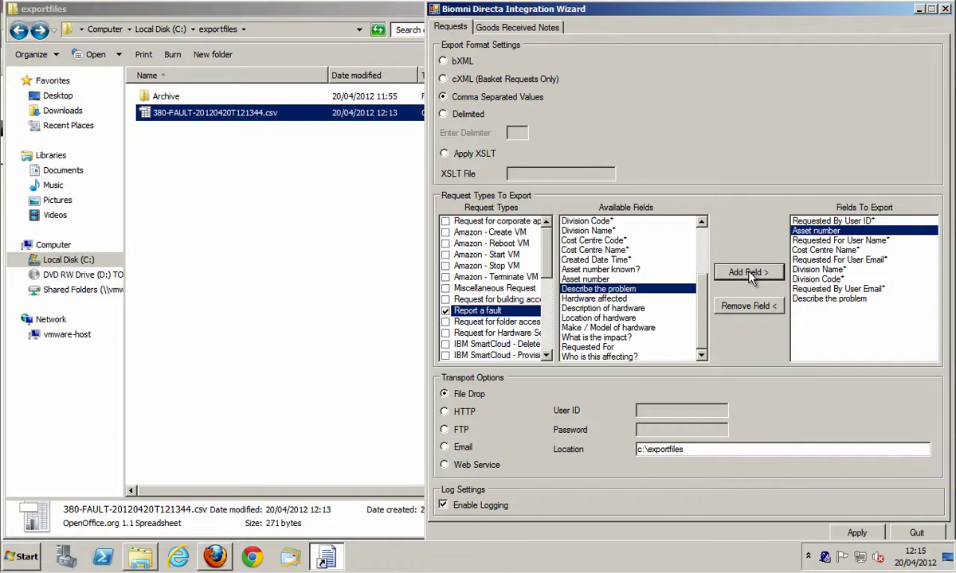
click(851, 533)
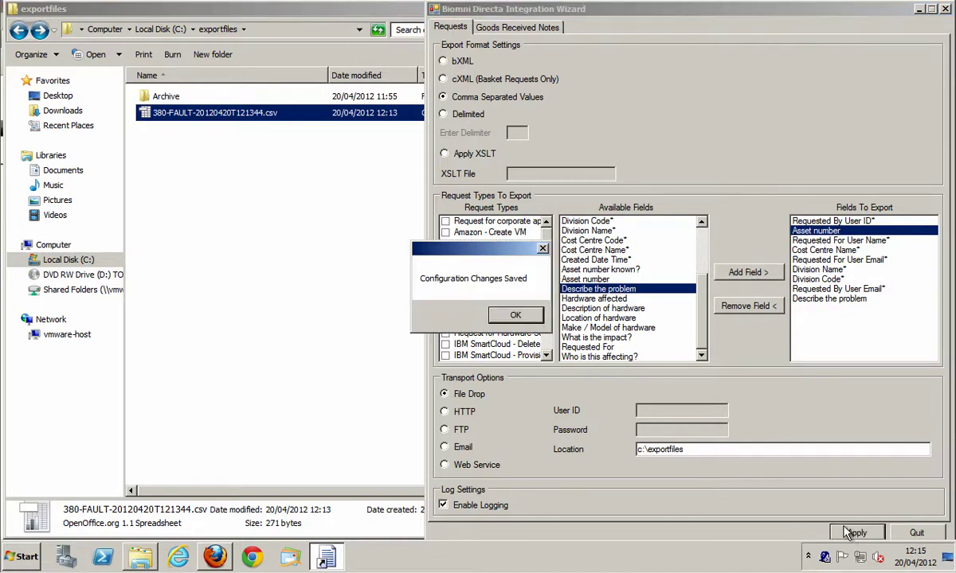
click(505, 314)
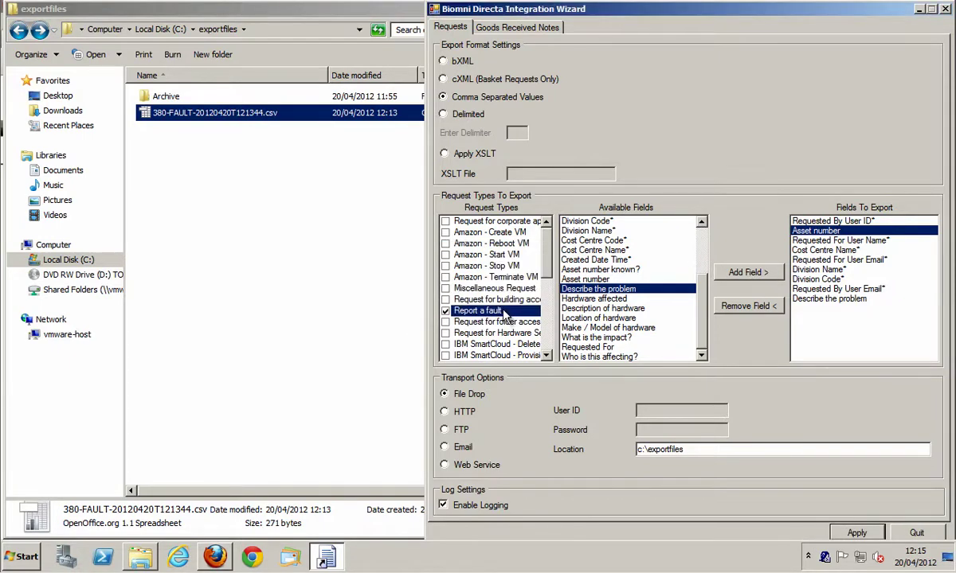
- Switch to Firefox and start another Report a Fault request from the favorites on the service catalog home page
click(212, 554)
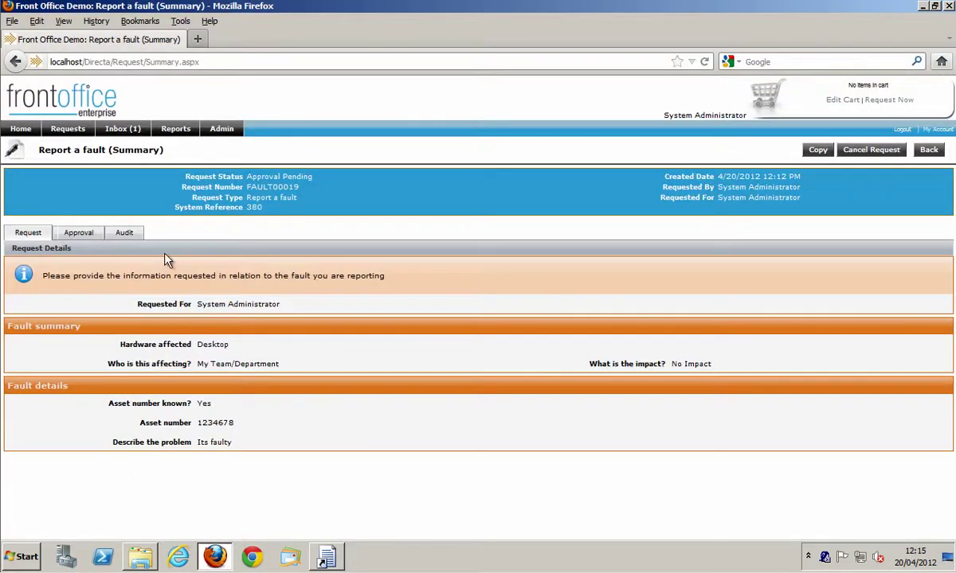
click(19, 129)
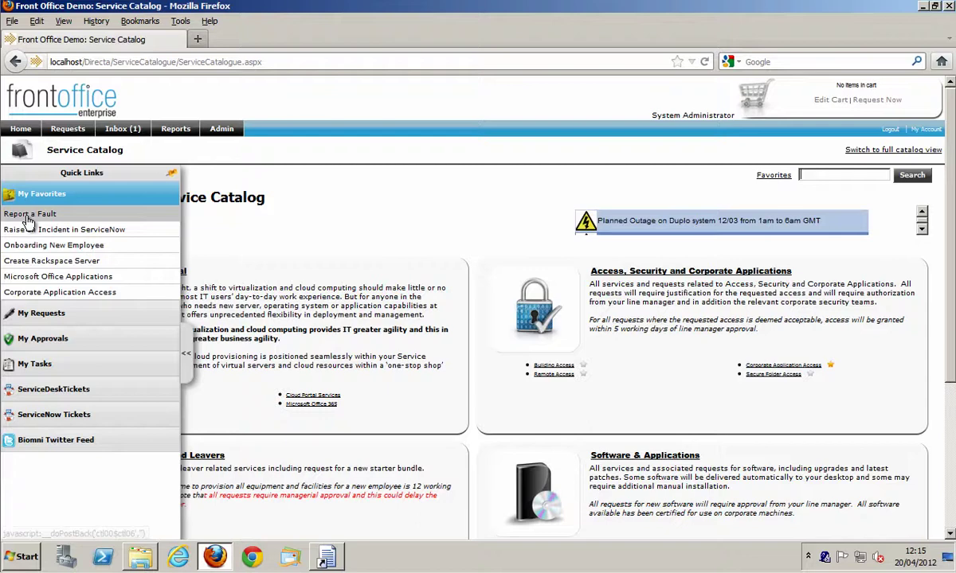
click(27, 215)
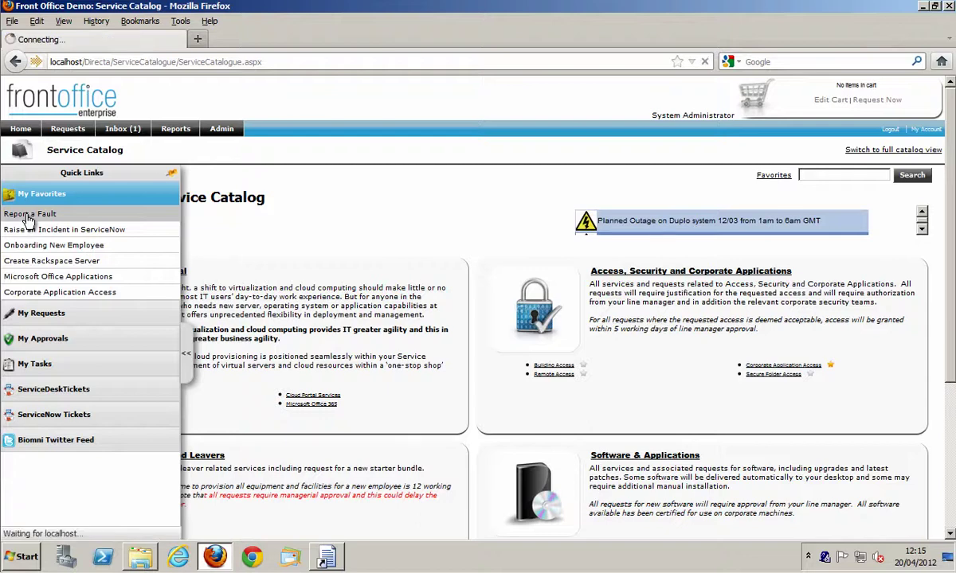
- Fill in the fault summary with Printer as the hardware affected, My Team/Department as those affected, and No Impact
click(236, 316)
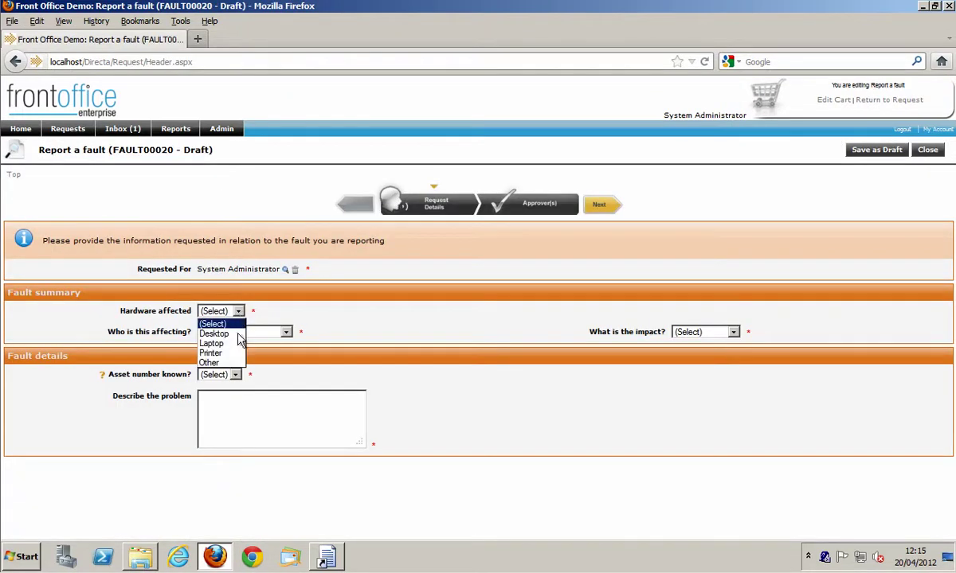
click(223, 351)
click(286, 333)
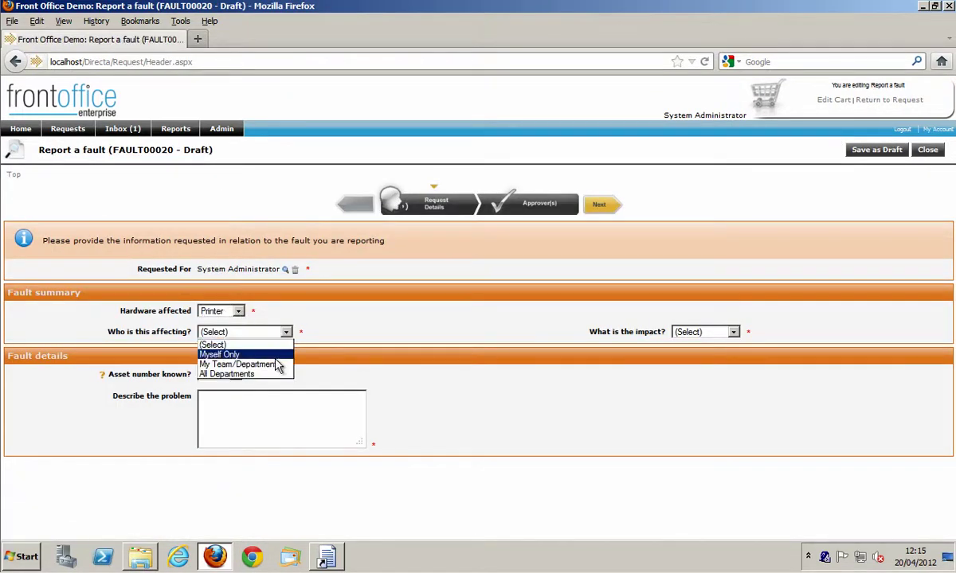
click(271, 364)
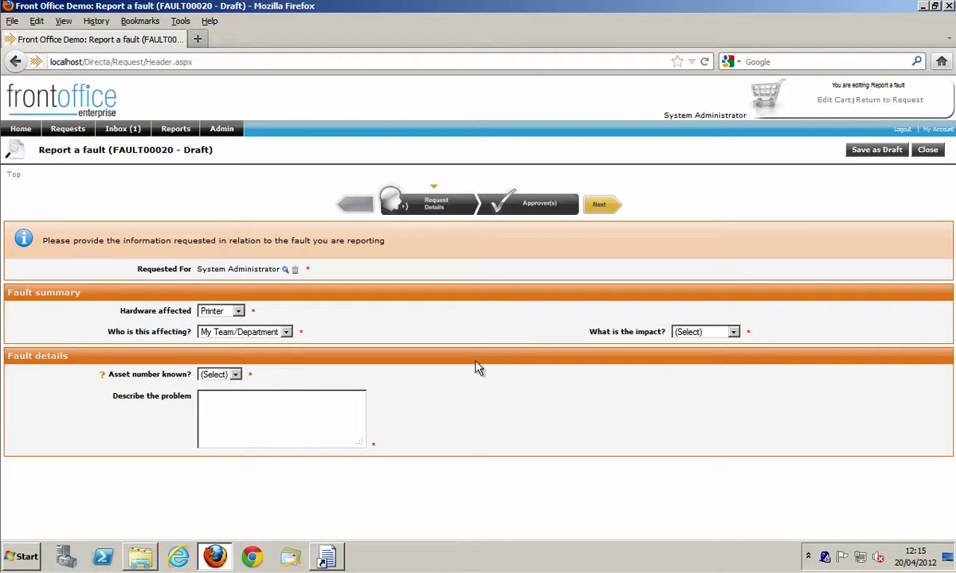
click(734, 332)
click(720, 358)
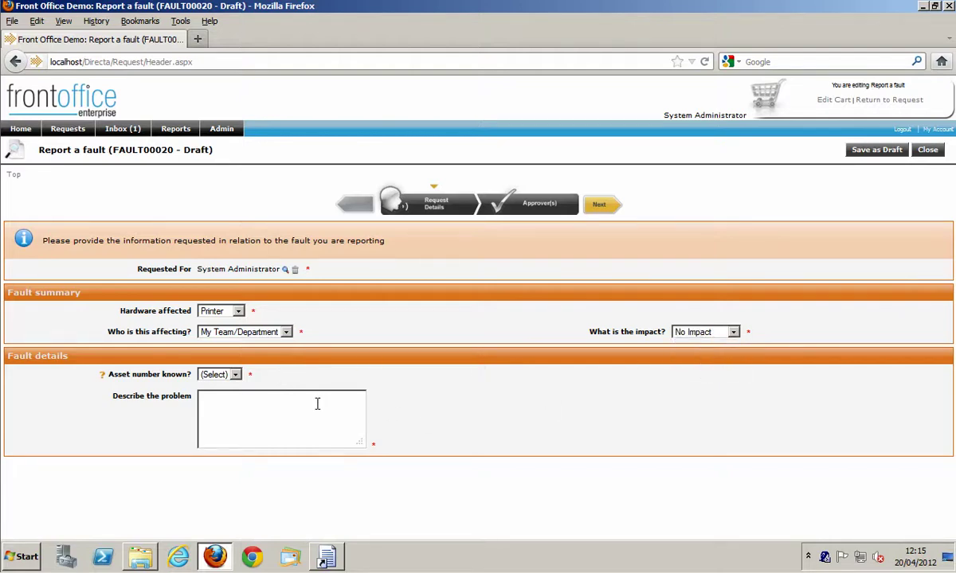
- Fill in the fault details with asset number known Yes, asset number fddffree and problem "it gone dead", and submit the request via the approver stage
click(237, 375)
click(213, 397)
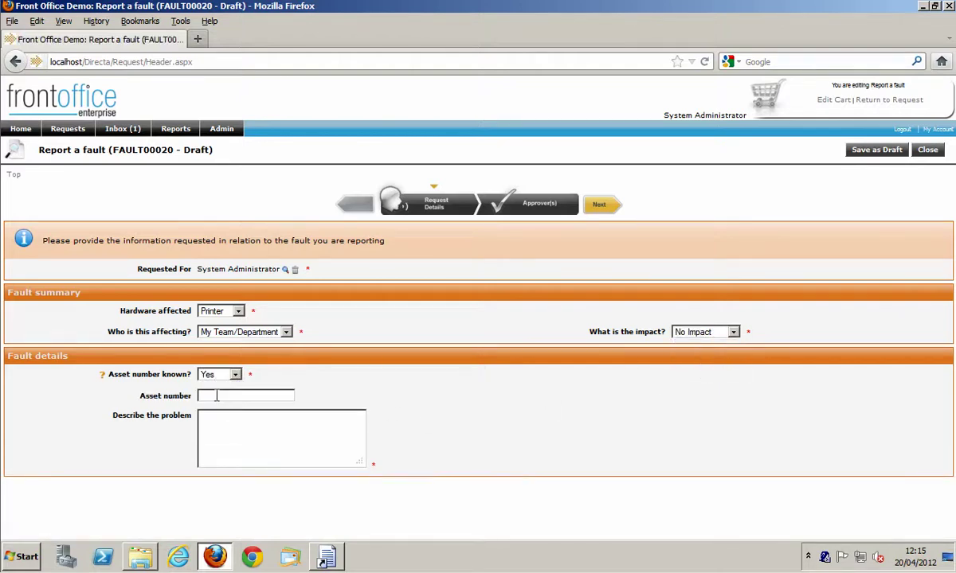
click(216, 395)
text(fddffrge)
text(it )
text(go)
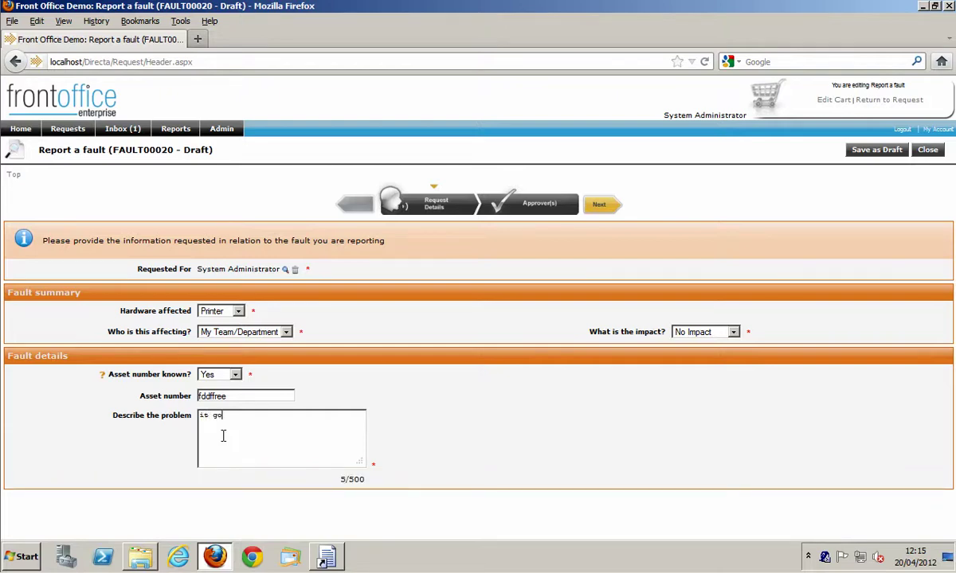
text(ne dead)
click(525, 207)
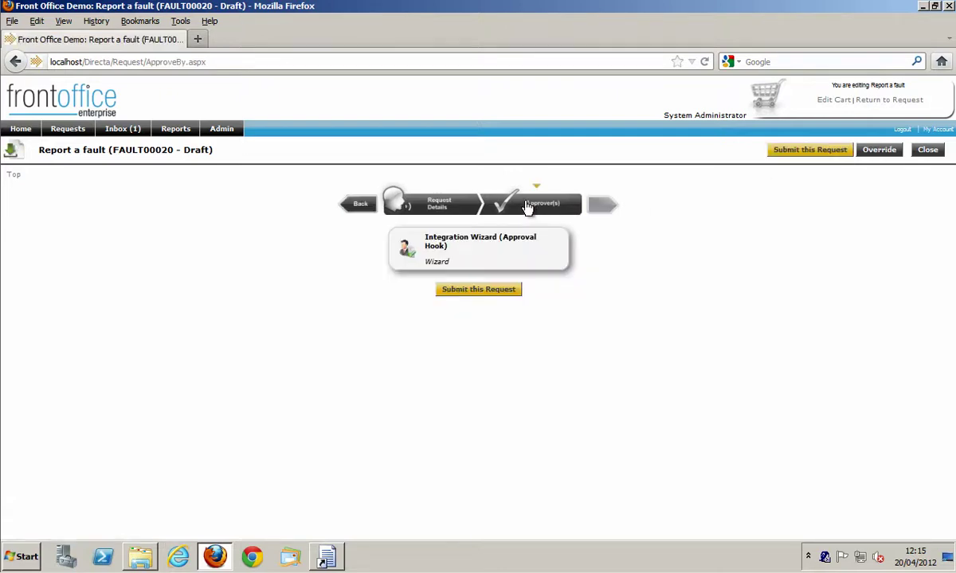
click(478, 291)
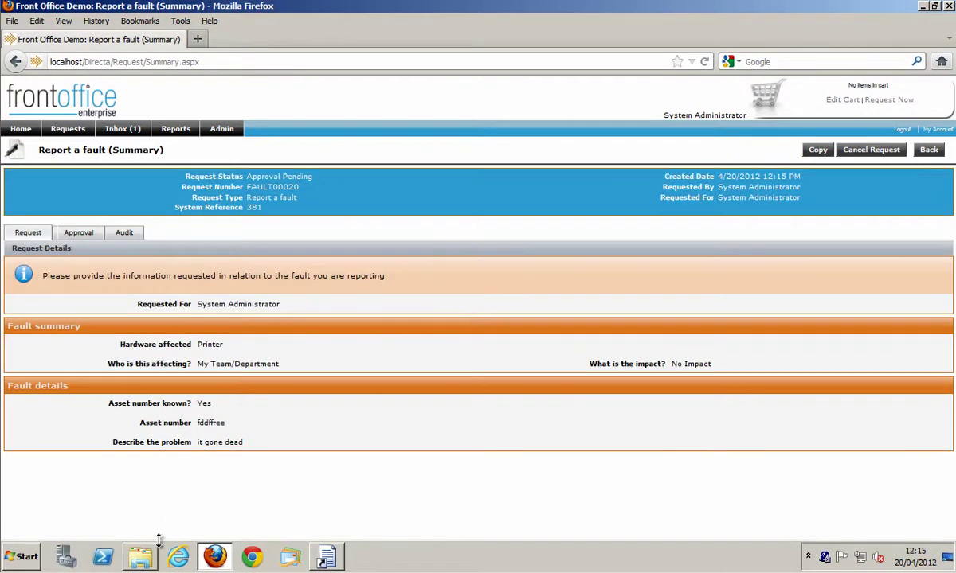
- Open 381-FAULT-20120420T121544.csv from the exportfiles folder as a comma-separated spreadsheet, check the Describe the problem column, and put both windows away
click(141, 558)
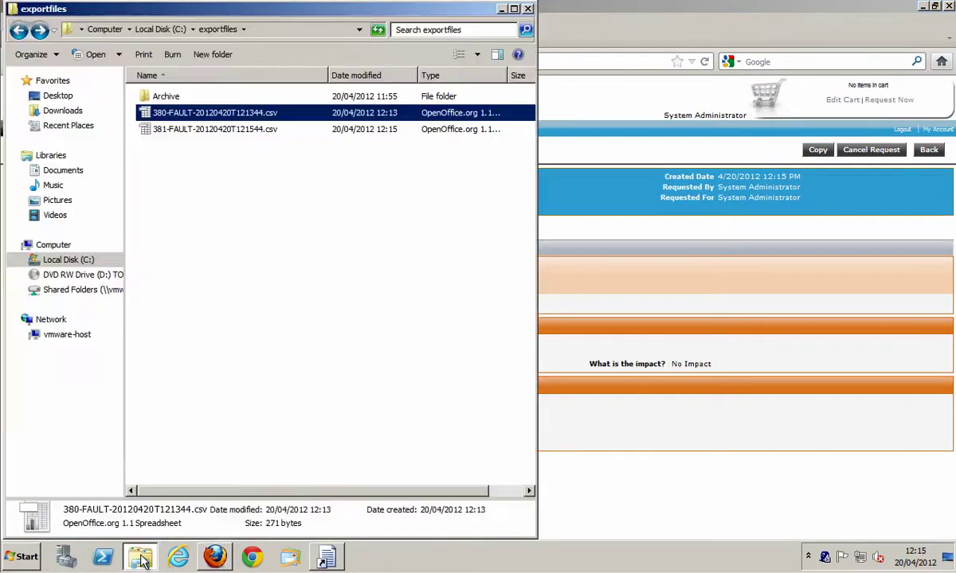
click(199, 132)
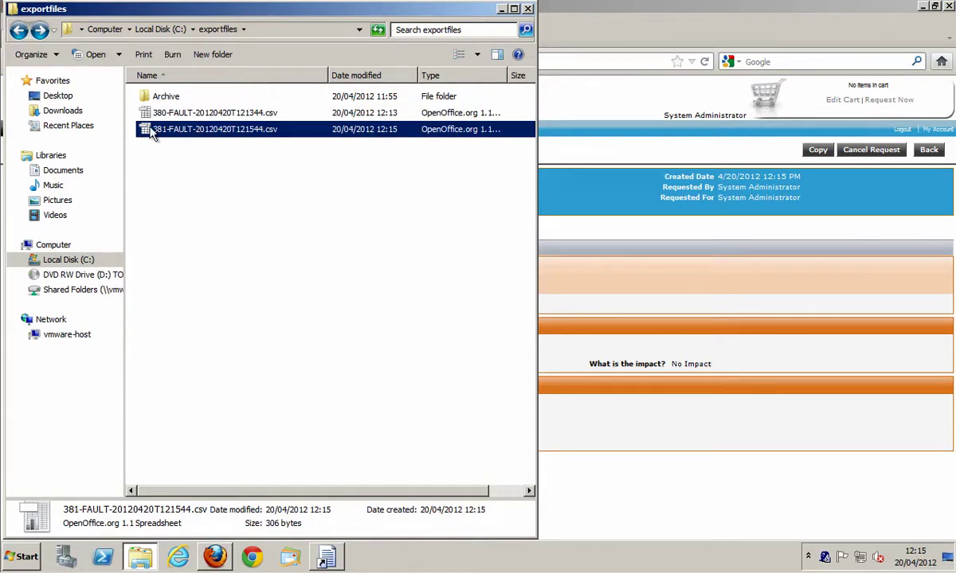
double_click(221, 135)
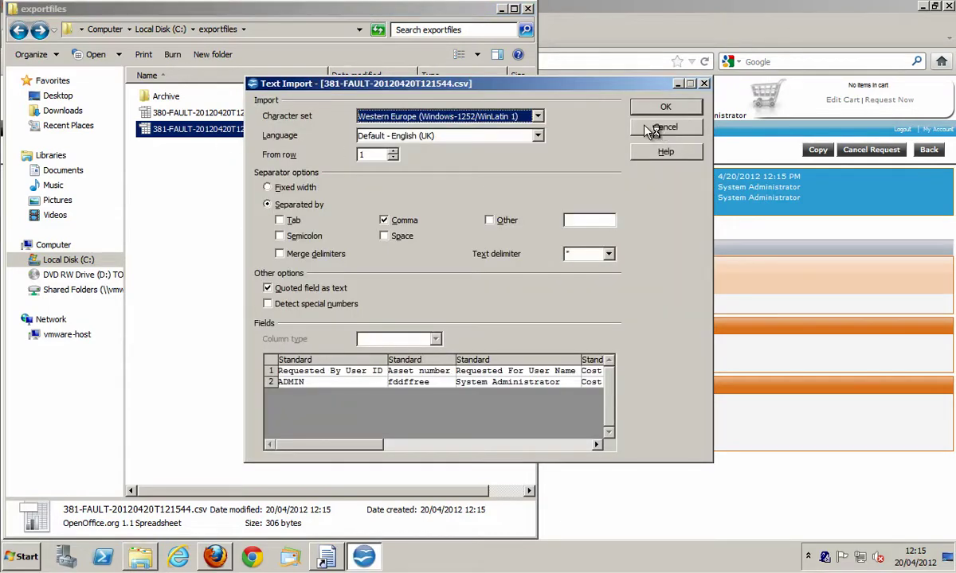
click(661, 109)
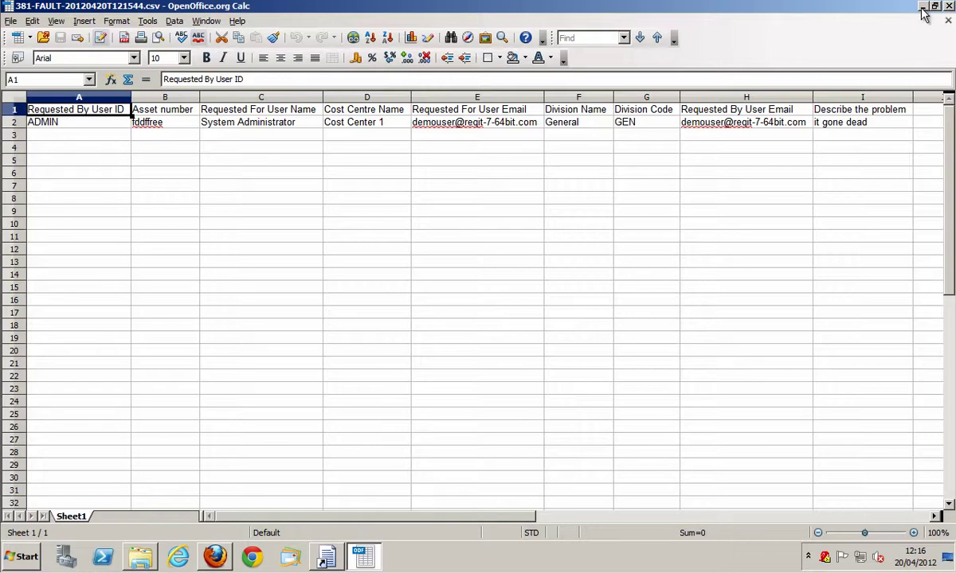
click(947, 6)
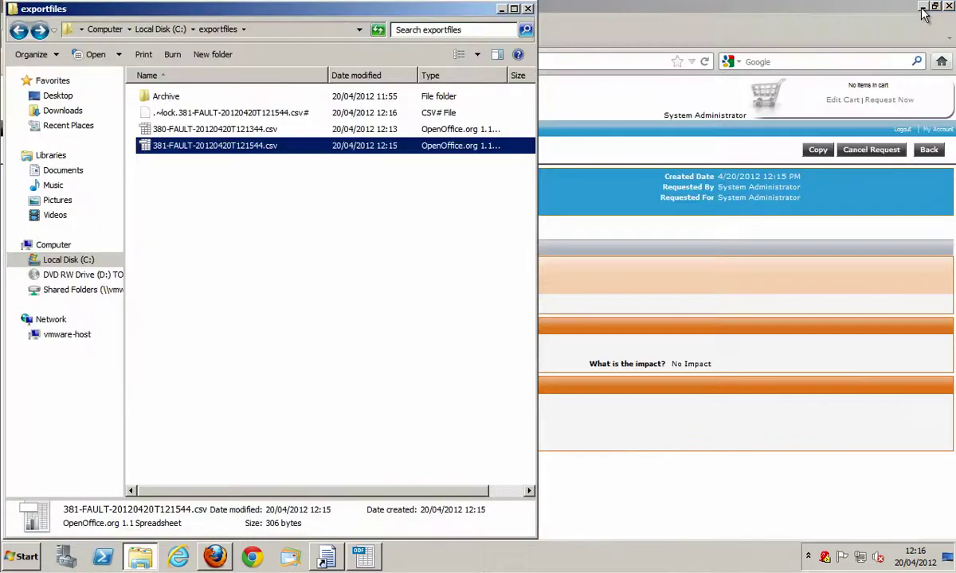
click(502, 9)
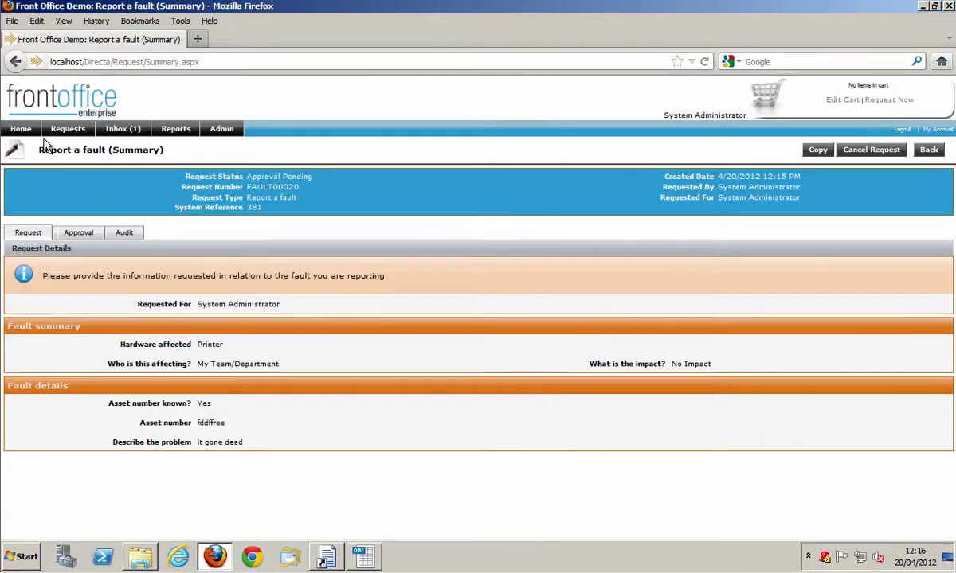
- View the service catalog home page with the quick links collapsed, and open the list of requests
click(21, 130)
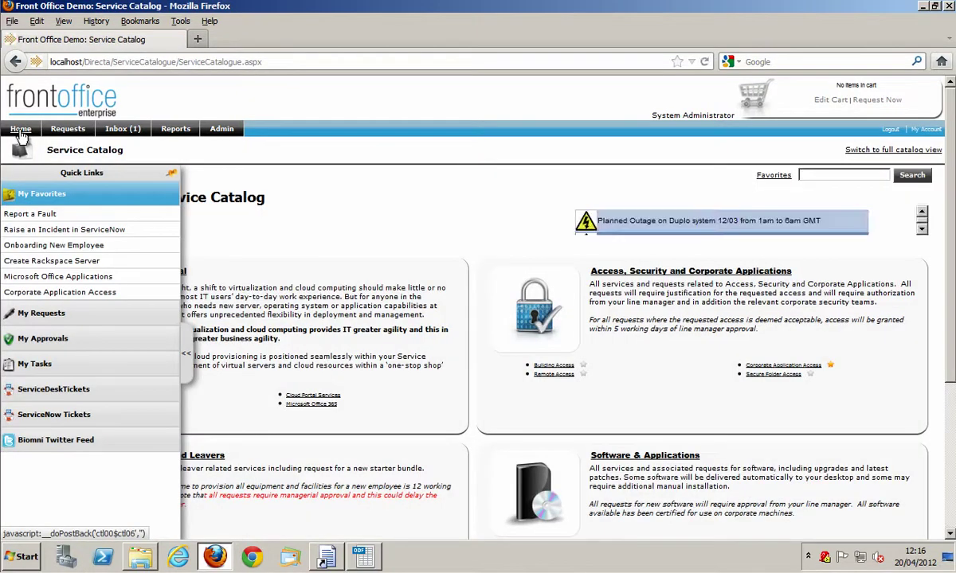
click(186, 354)
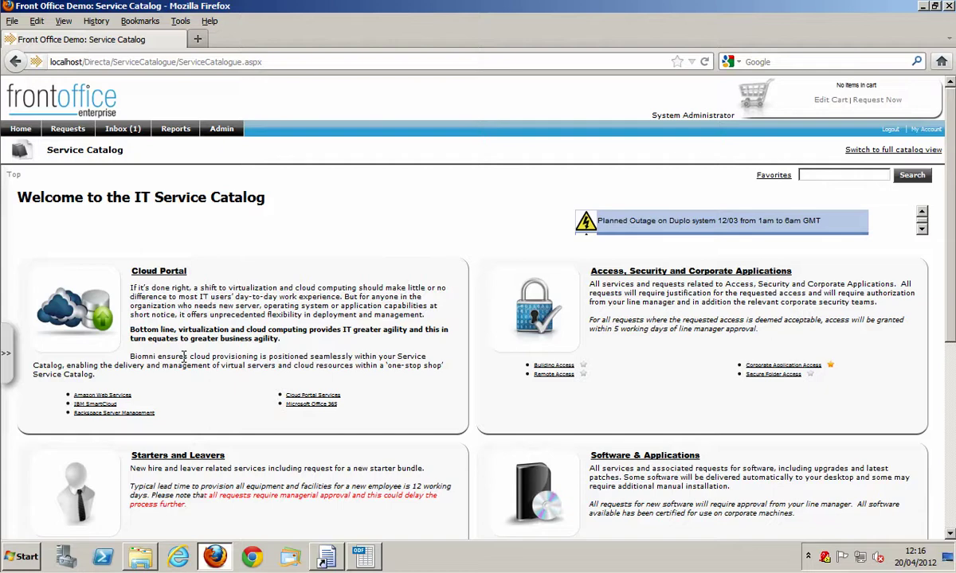
click(68, 129)
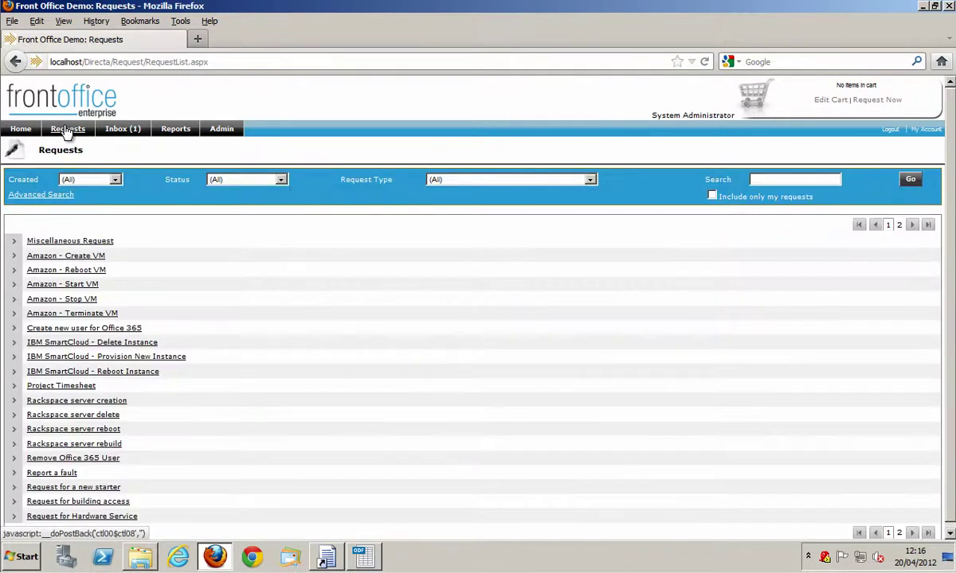
- Open Miscellaneous Request 229 from the requests list and start a receipt for the full outstanding quantity of its items
click(66, 242)
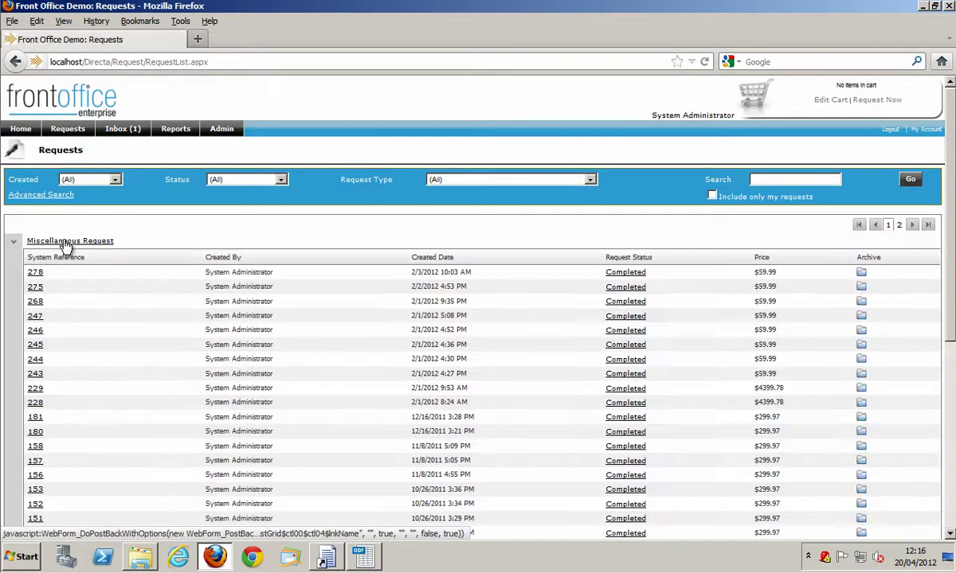
click(35, 388)
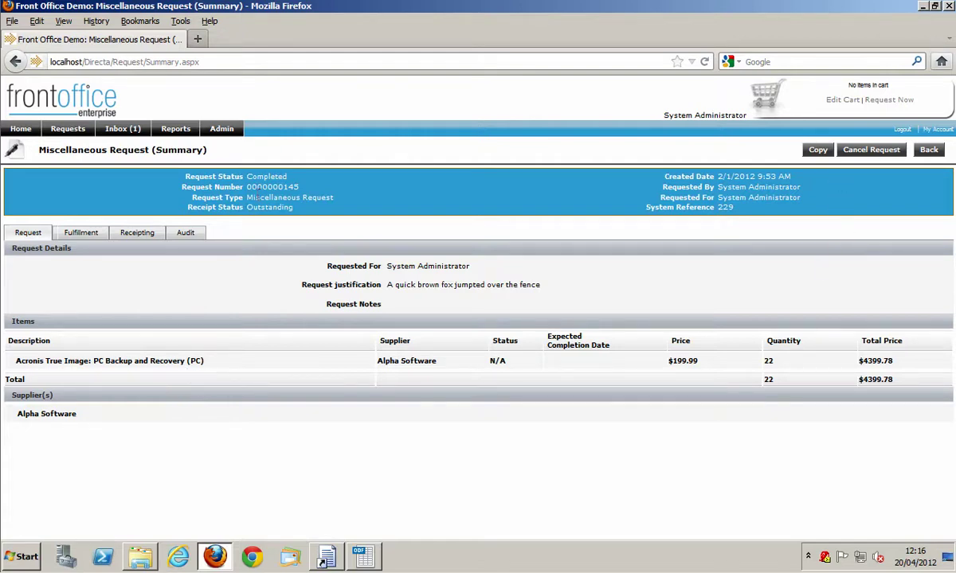
click(141, 232)
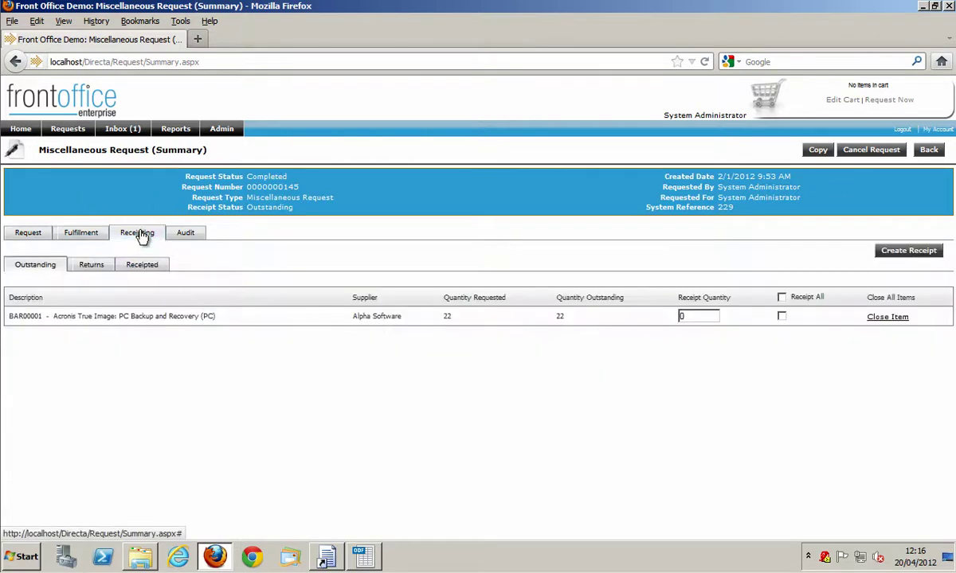
click(782, 297)
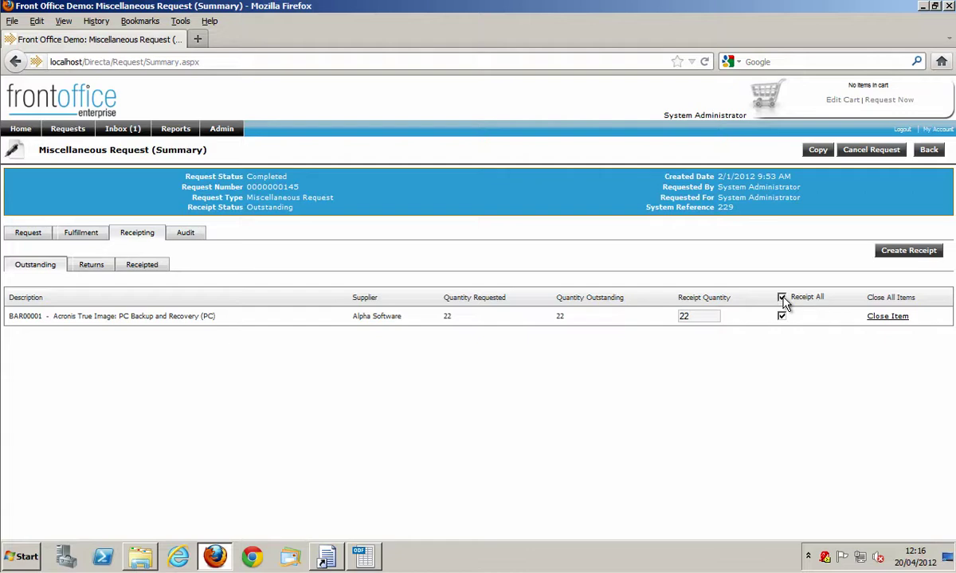
click(905, 252)
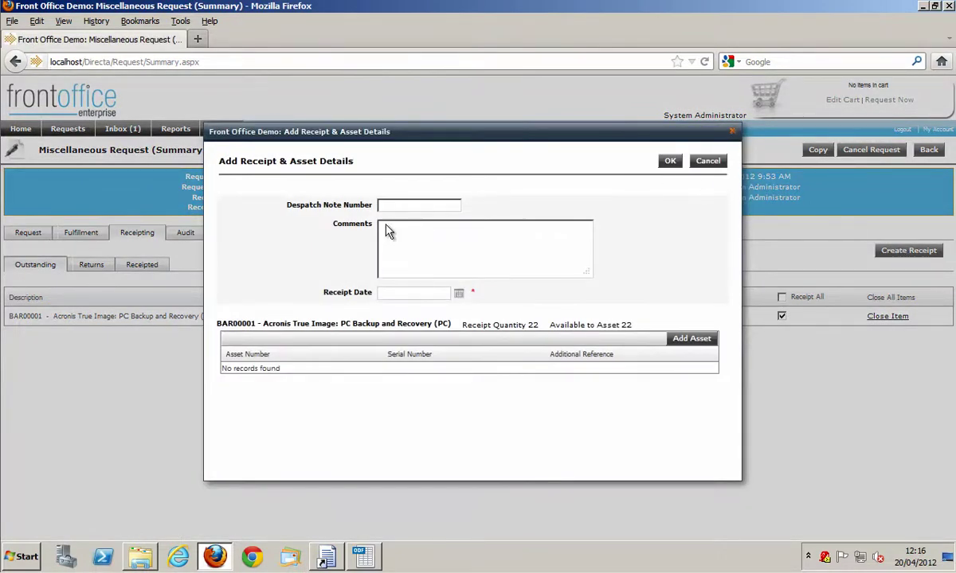
- Complete the receipt with despatch note number 54646, comment "all good condition" and receipt date 4/20/2012
click(396, 205)
text(54646)
click(399, 240)
text(all good condition)
click(458, 296)
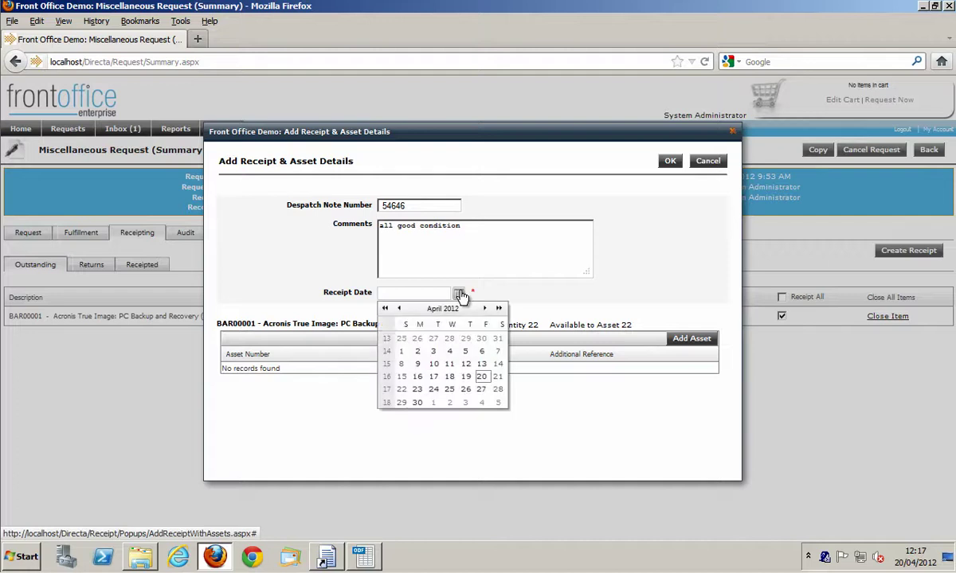
click(484, 378)
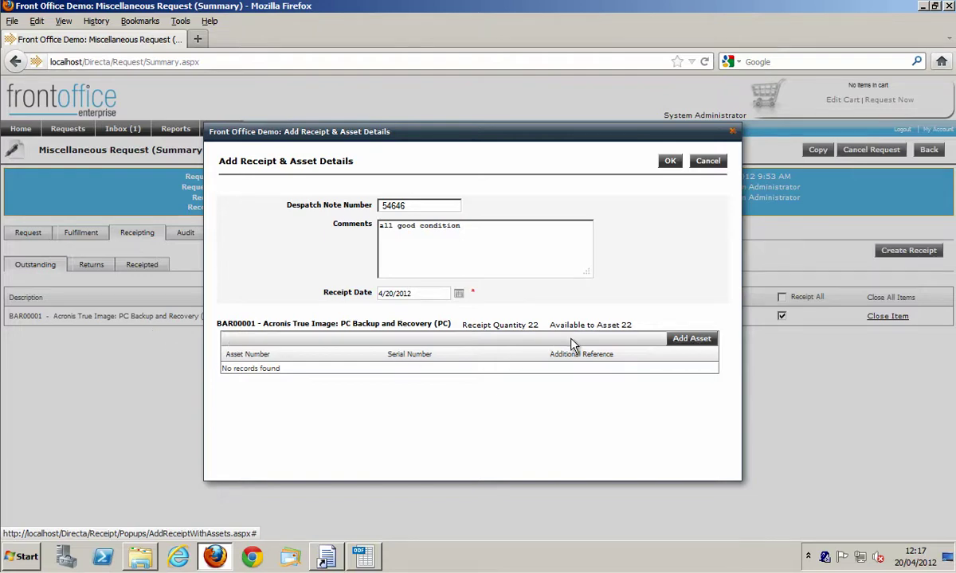
click(670, 162)
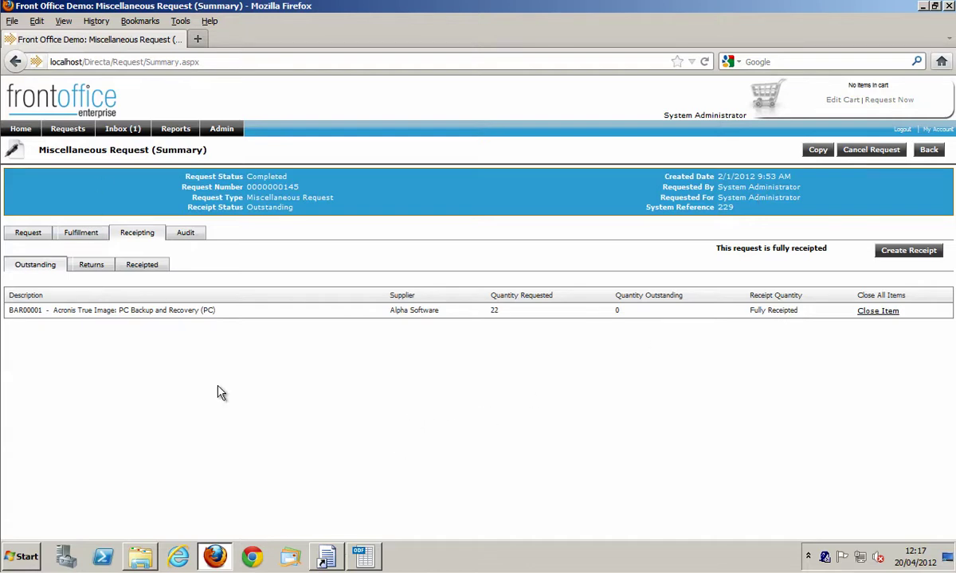
- Open GRN0000005-Receipt-20120420T121734.xml from the exportfiles folder, examine its header, receipt and item details, and close it
mouse_move(142, 562)
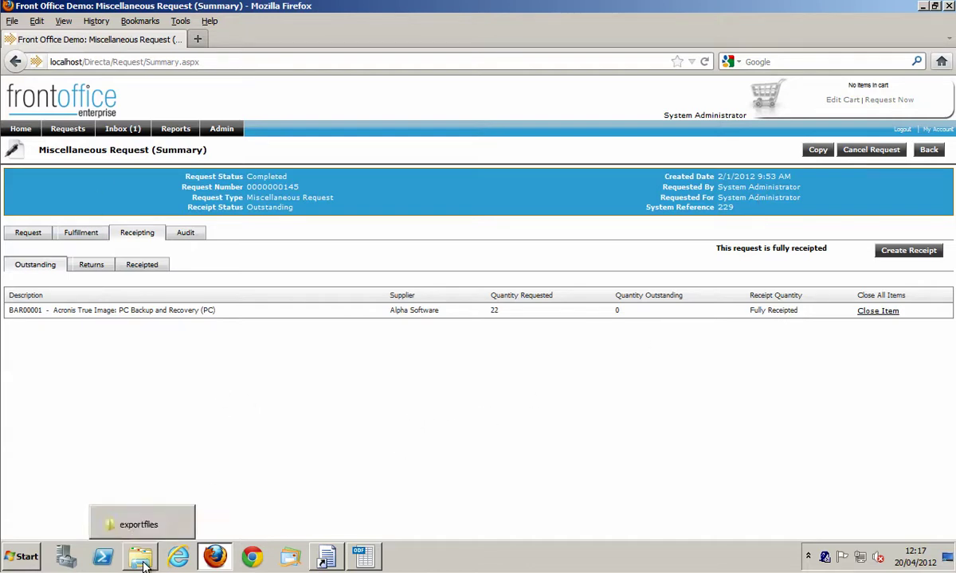
click(137, 517)
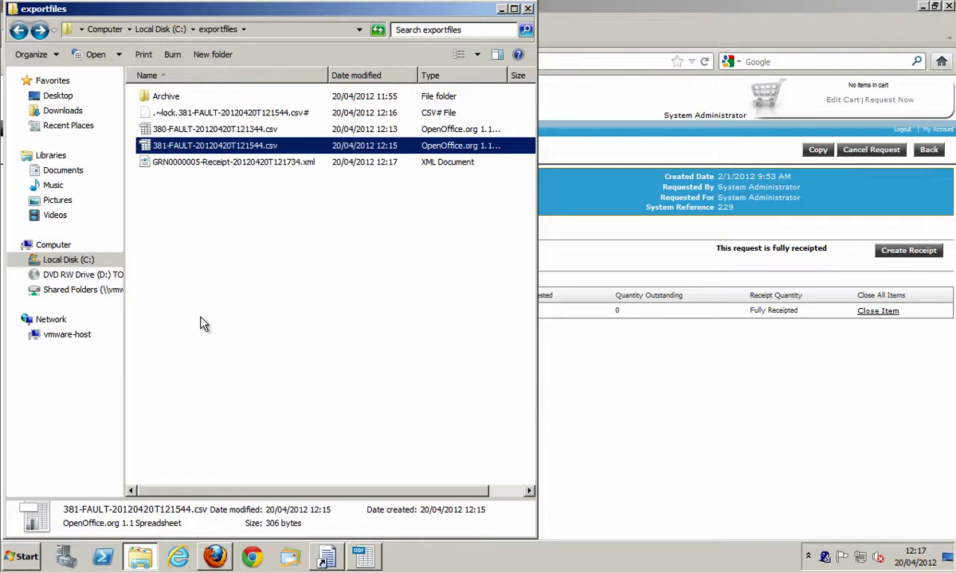
click(179, 164)
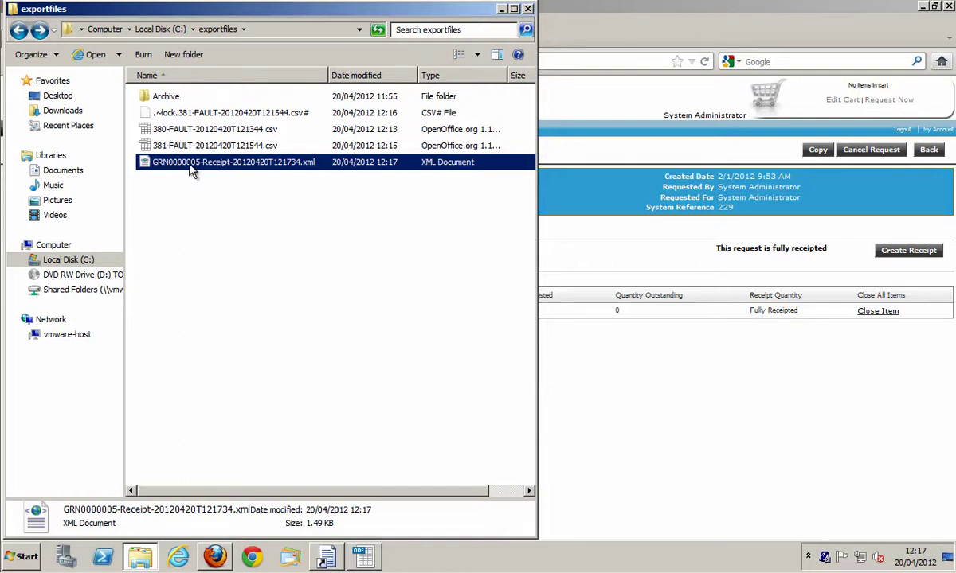
double_click(193, 167)
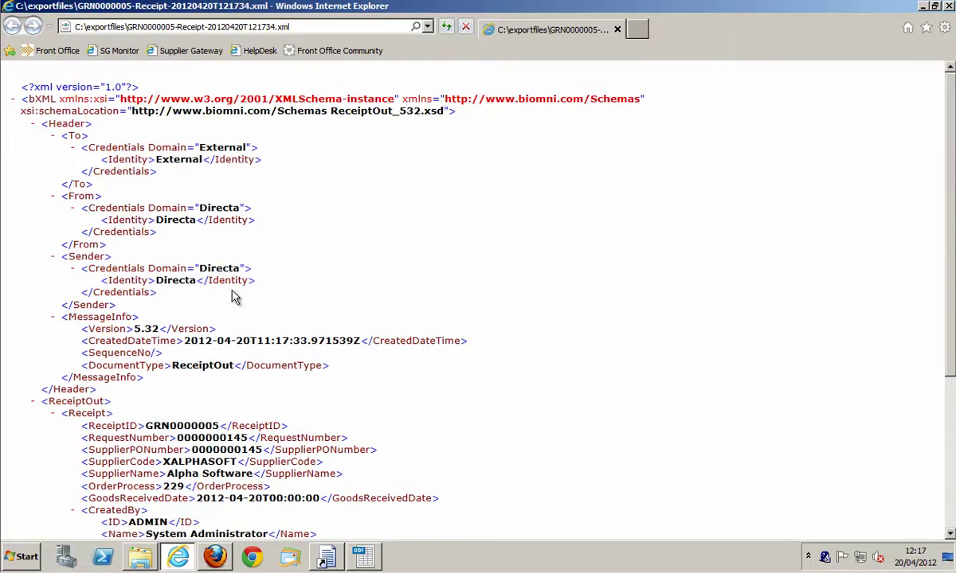
scroll(231, 295, down, 5)
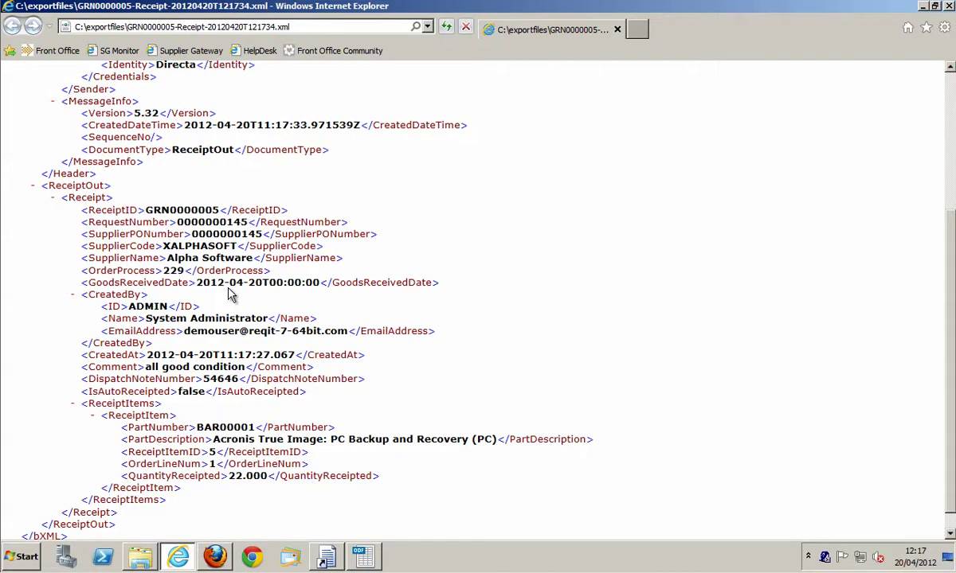
scroll(231, 294, down, 1)
scroll(229, 295, up, 5)
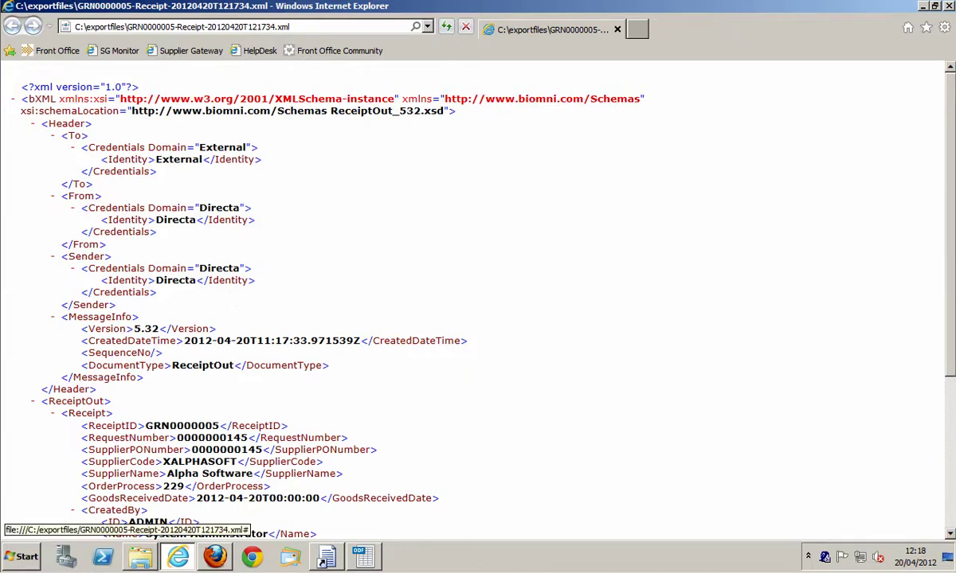
click(947, 6)
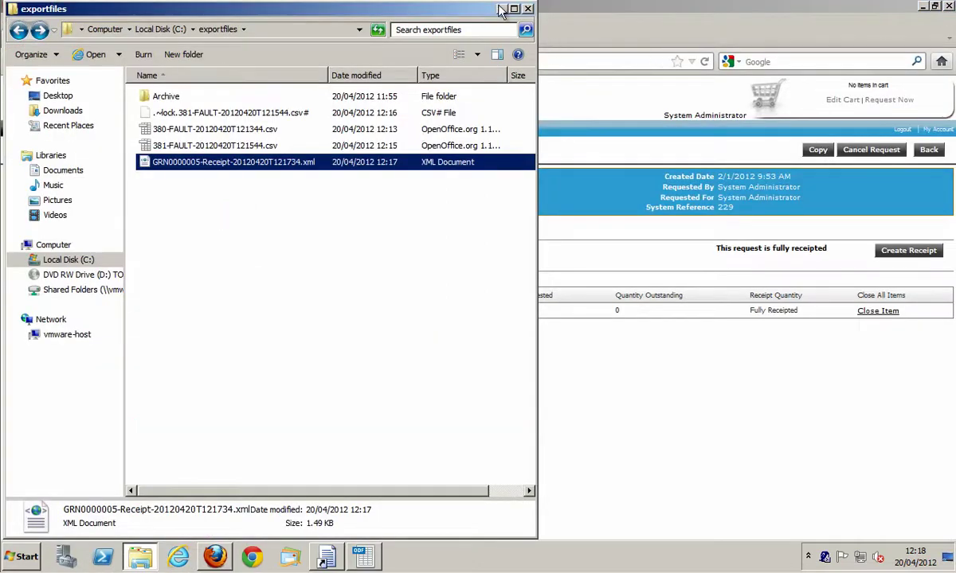